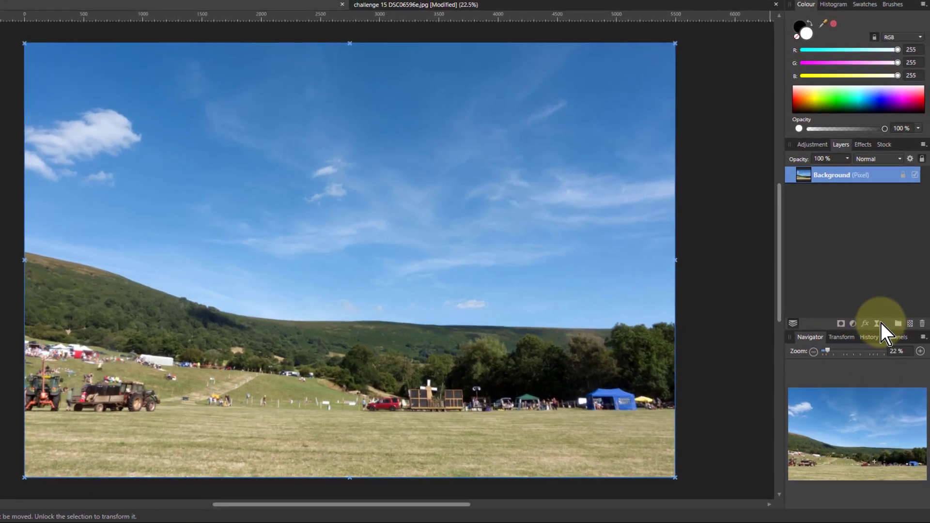
Open the Live Filters menu at the bottom of the Layers panel
left_click(876, 320)
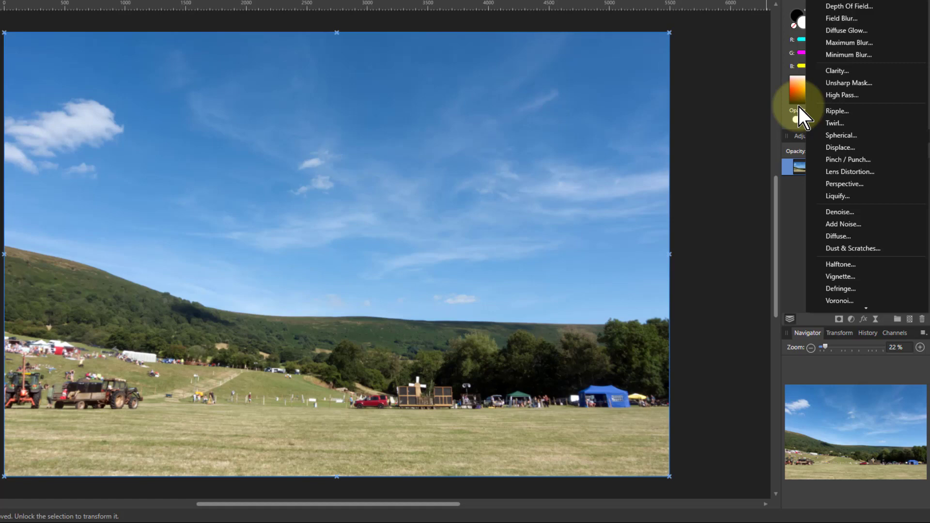
Duplicate the Background layer and rename the top copy to HP
left_click(794, 285)
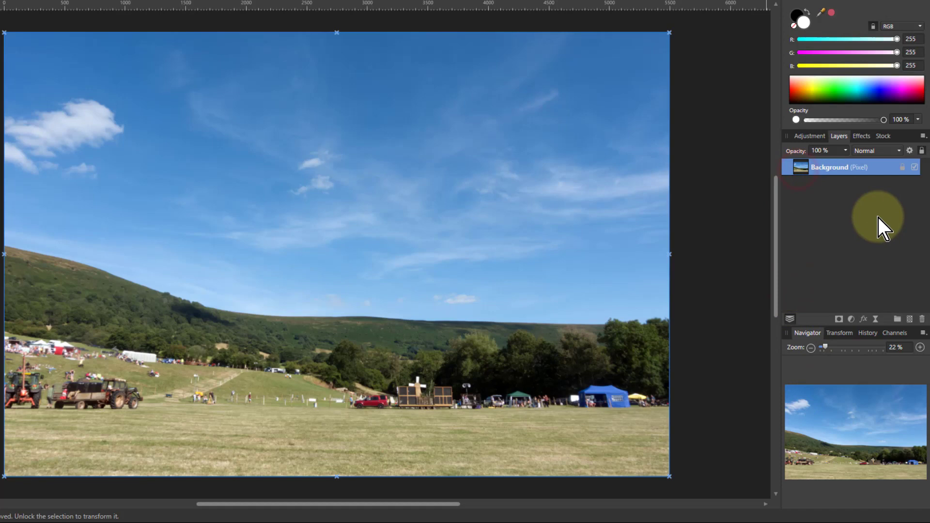
key("ctrl+j")
key("ctrl+j")
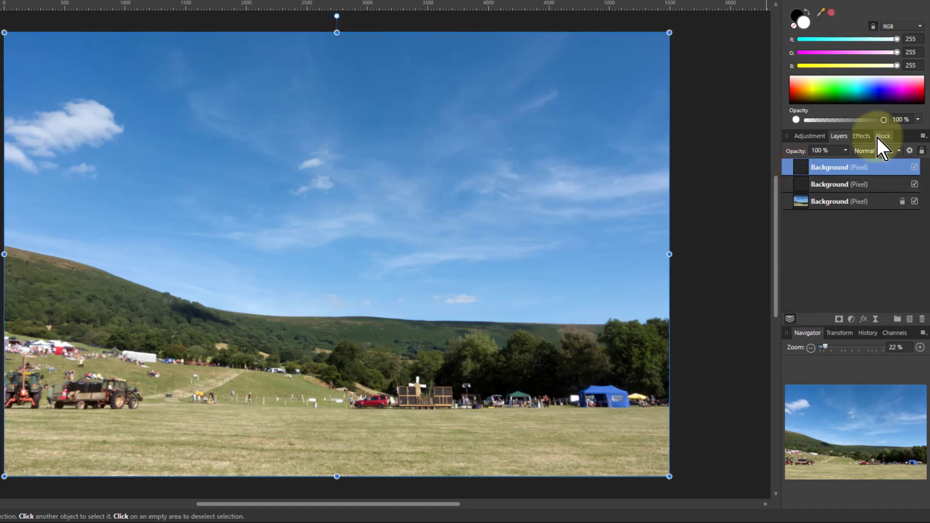
double_click(830, 169)
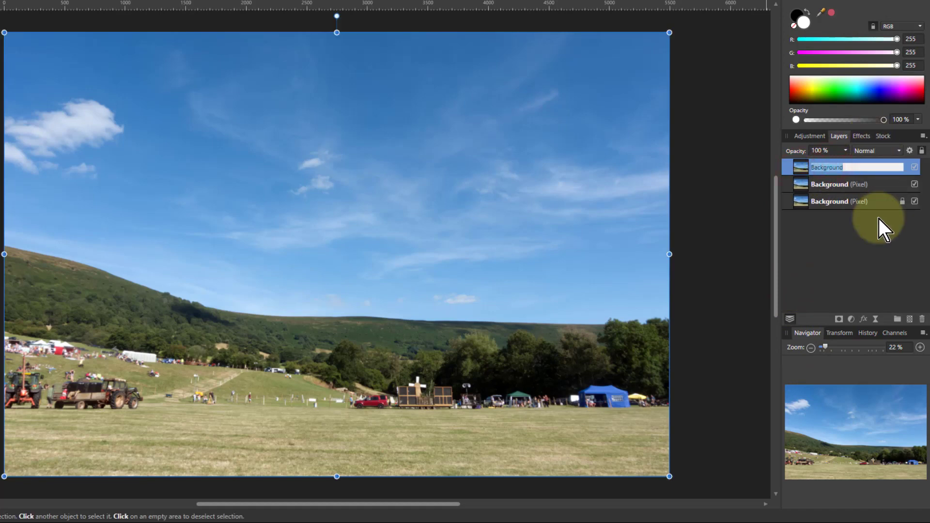
type("HP")
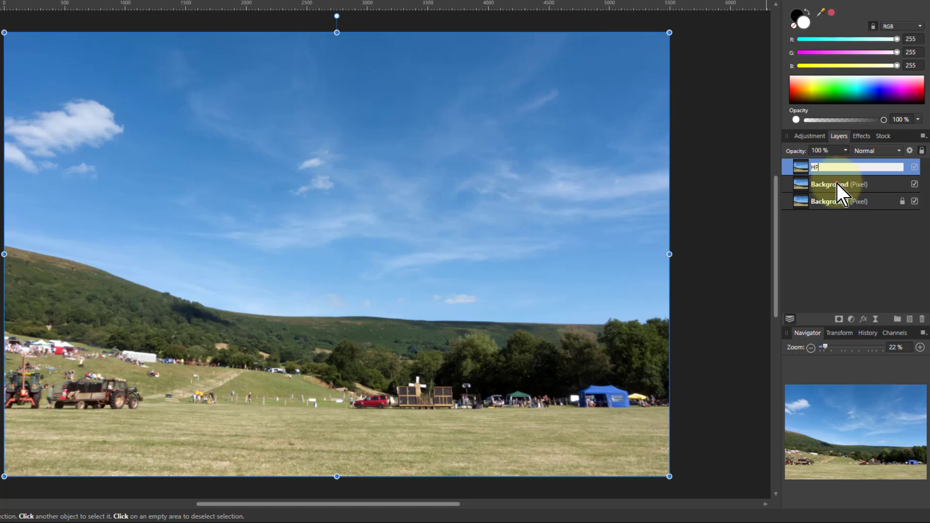
key("Return")
Rename the middle Background copy to USM
left_click(836, 188)
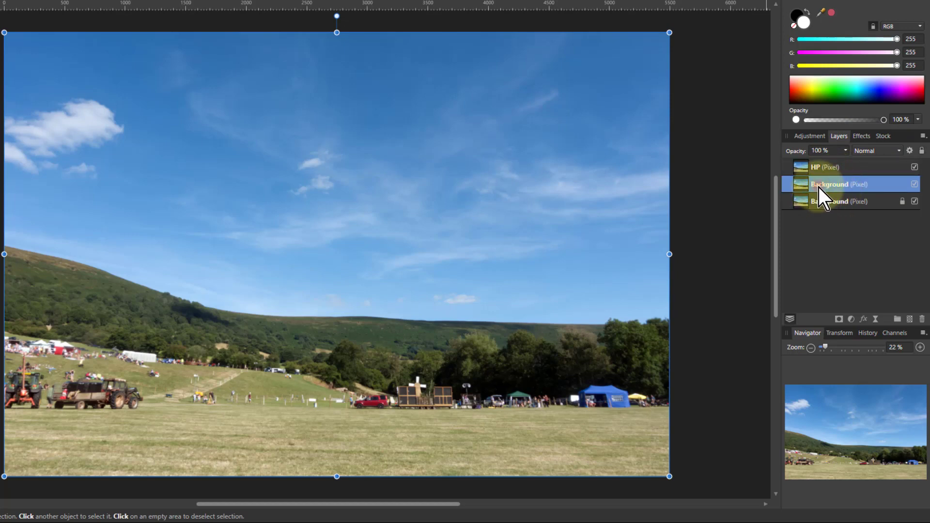
double_click(819, 188)
type("U")
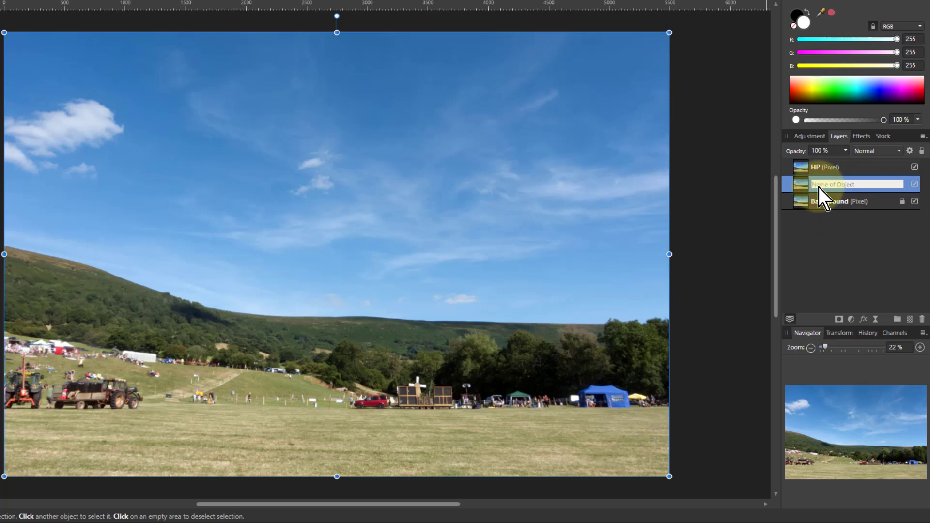
type("SM")
key("Return")
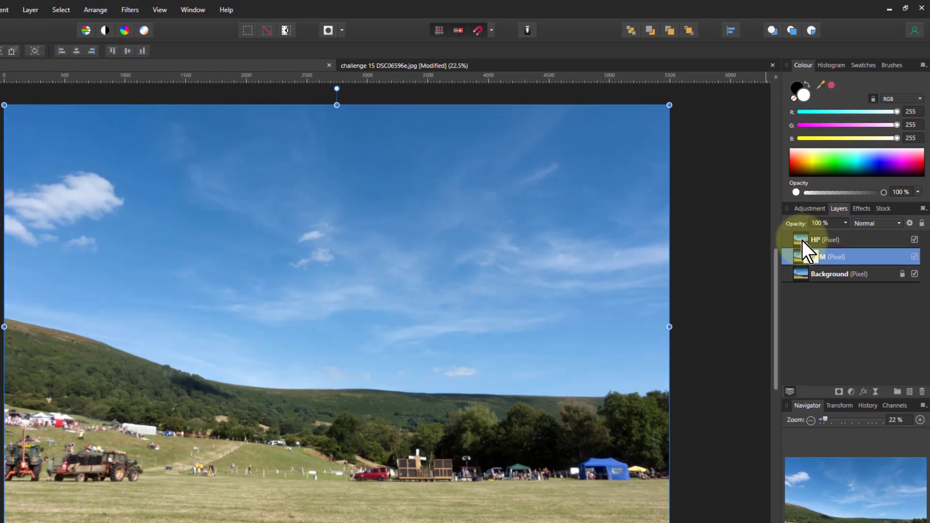
left_click(528, 31)
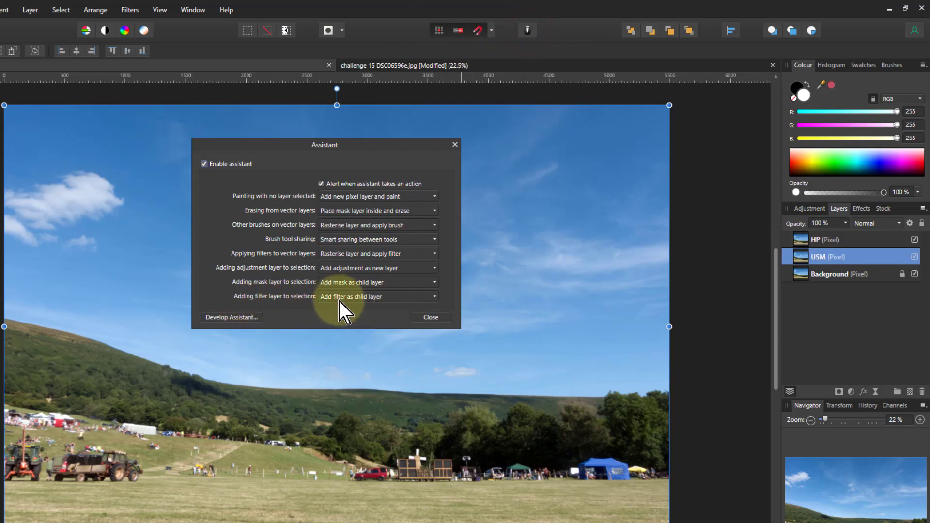
left_click(455, 145)
left_click(807, 239)
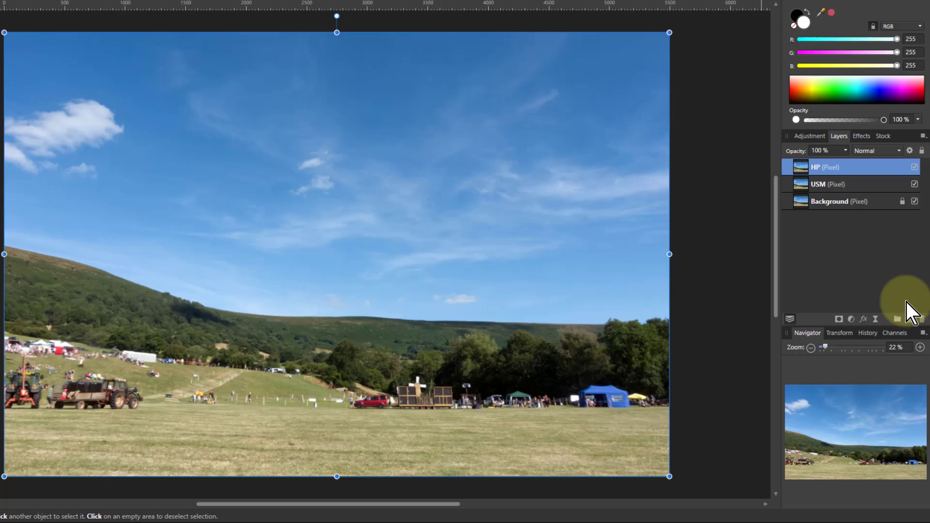
Add a live High Pass filter to the HP layer and hide it, zooming toward the red car
left_click(876, 320)
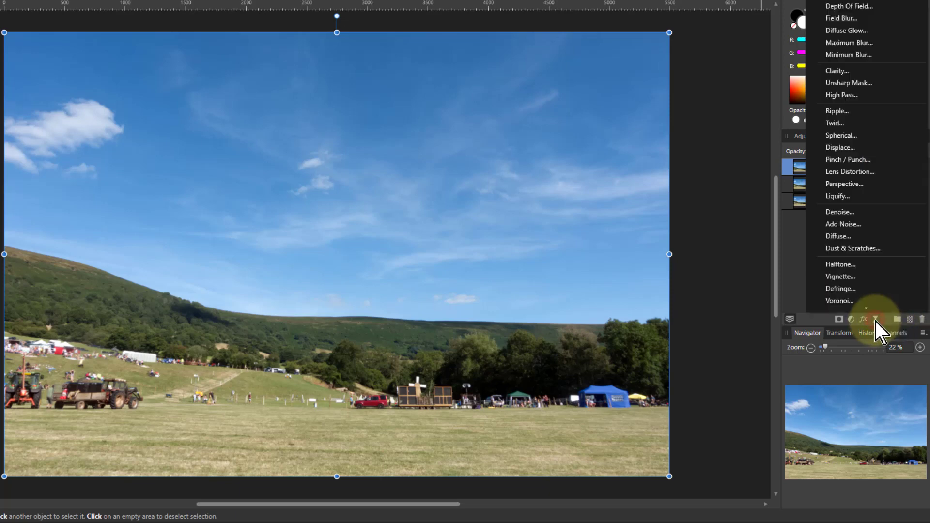
left_click(834, 97)
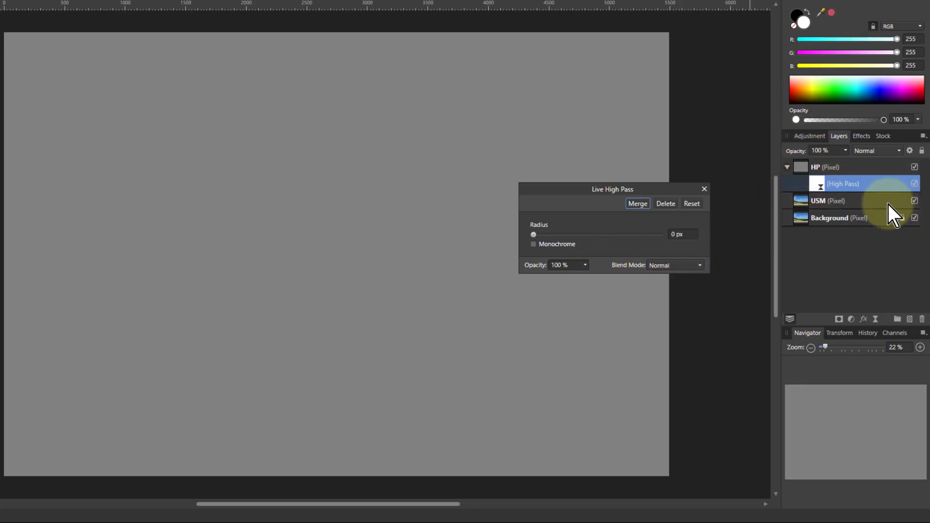
left_click(915, 184)
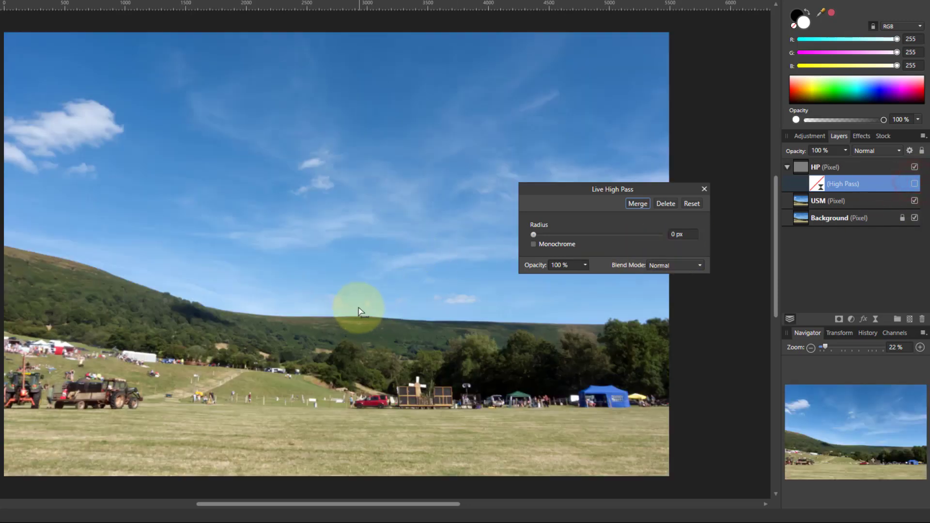
scroll(380, 403, "up", 4)
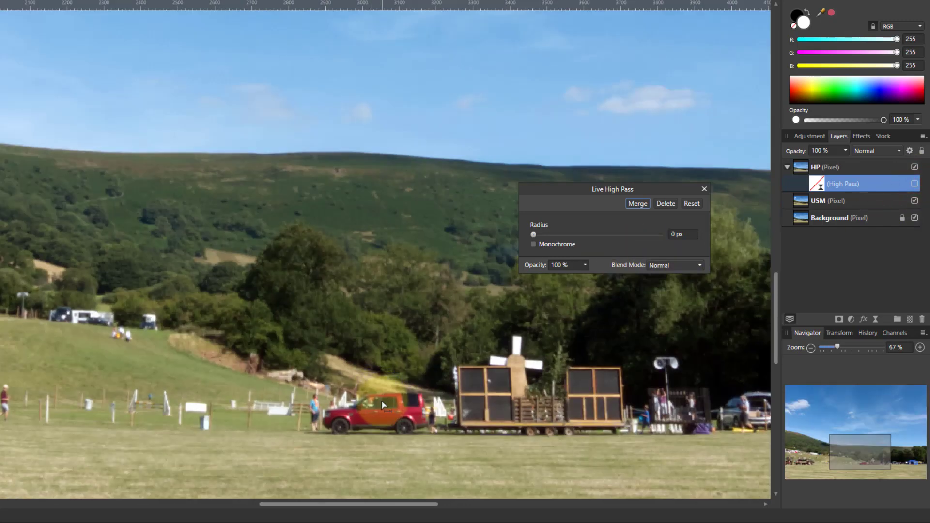
scroll(378, 394, "up", 8)
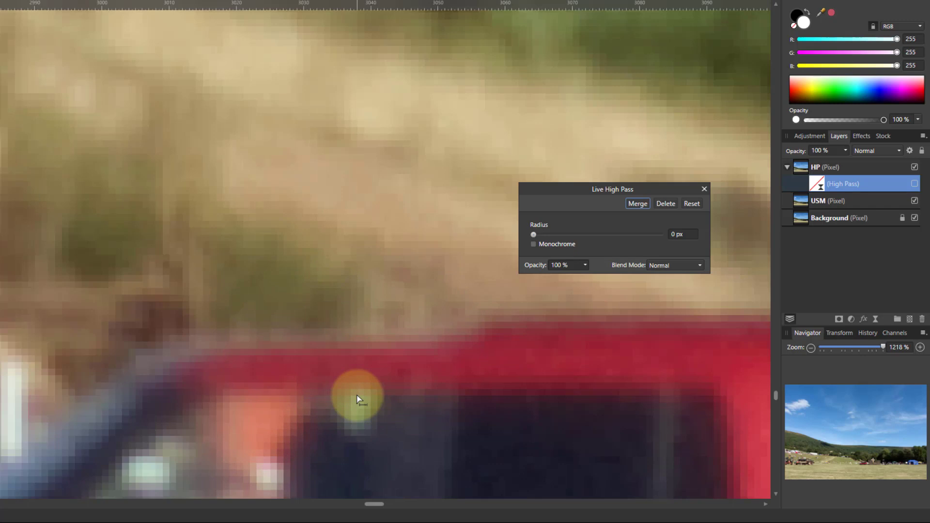
scroll(353, 380, "down", 5)
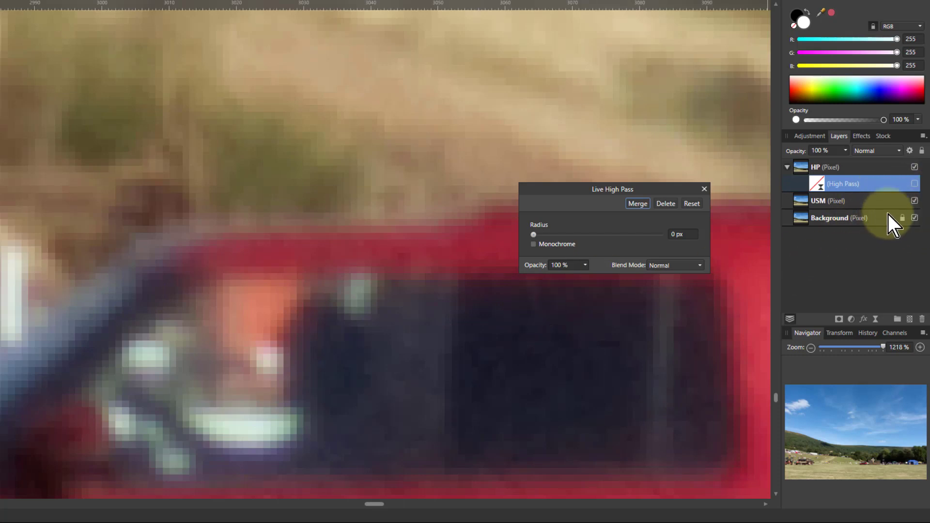
Re-enable the High Pass filter and set its Radius to 3.6 px
left_click(914, 183)
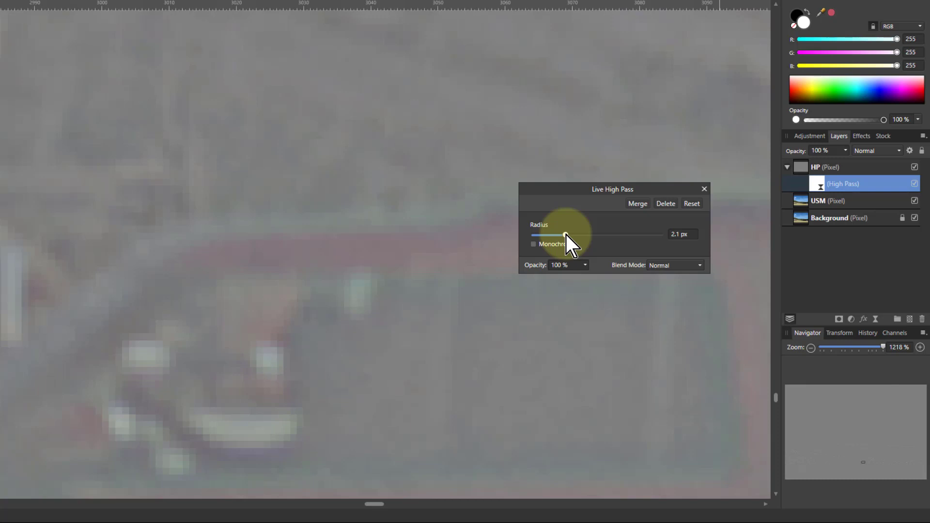
mouse_move(566, 234)
left_mouse_down()
mouse_move(552, 237)
mouse_move(579, 237)
mouse_move(569, 237)
left_mouse_up()
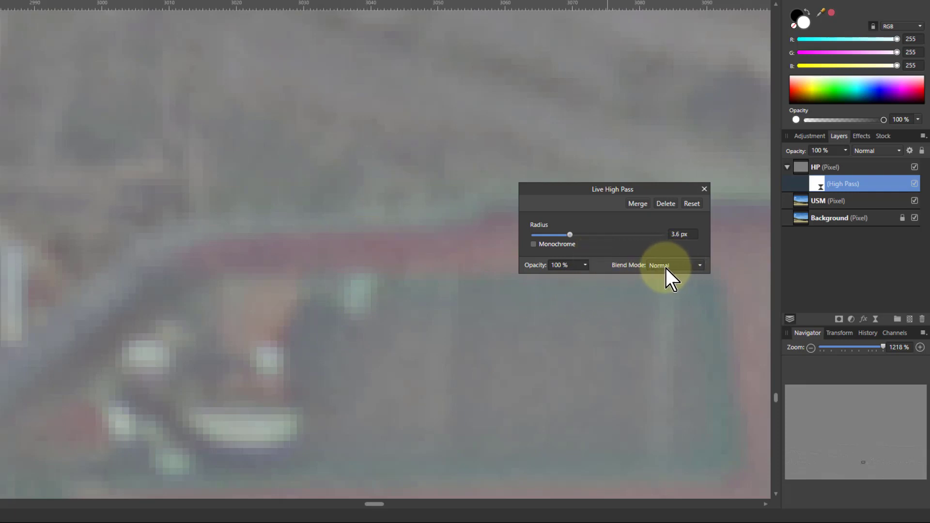
Switch the High Pass filter's blend mode to Linear Light
left_click(668, 268)
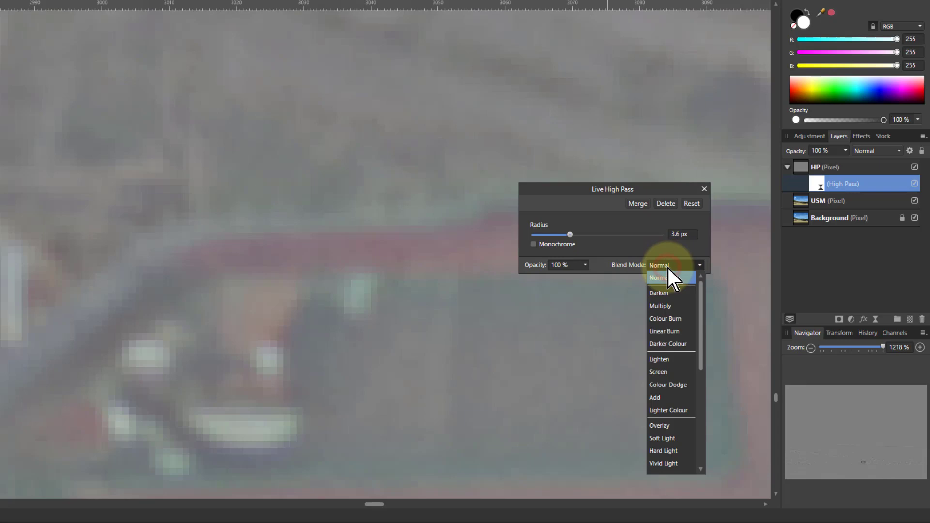
scroll(671, 371, "down", 2)
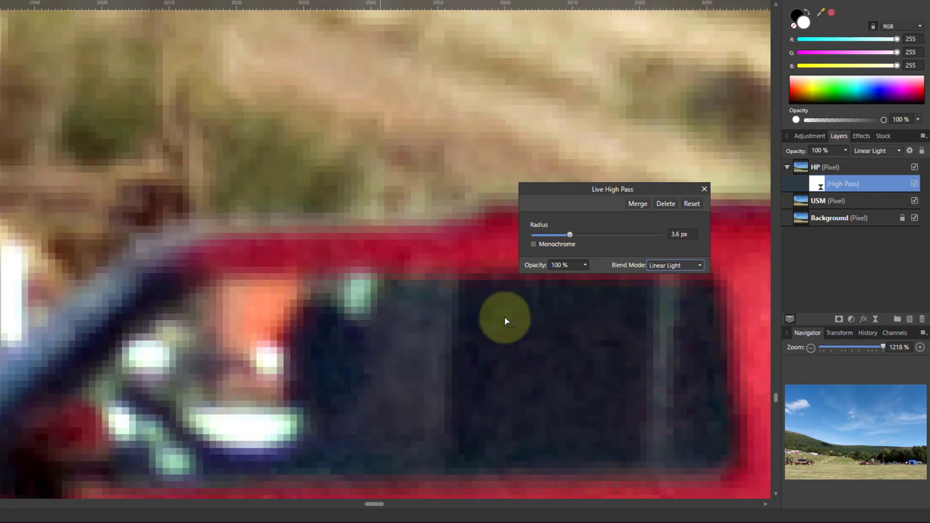
left_click(686, 267)
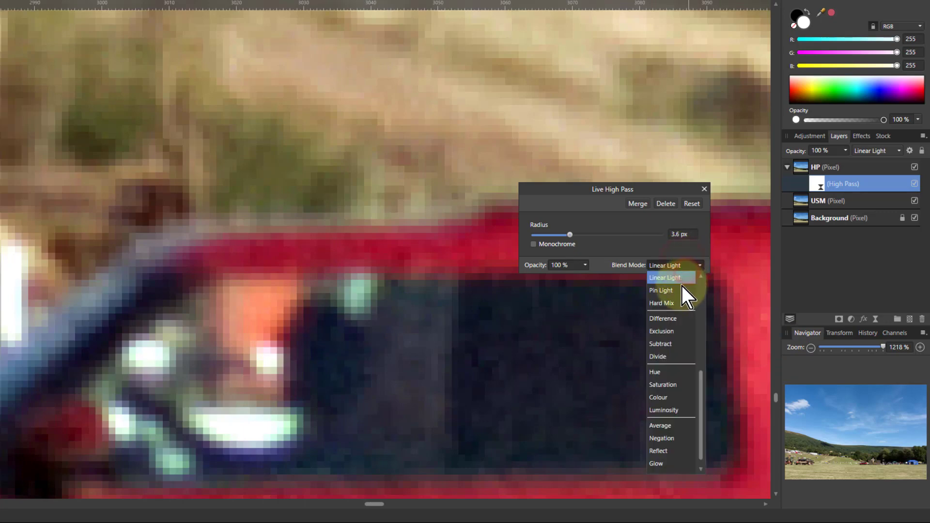
scroll(679, 363, "up", 3)
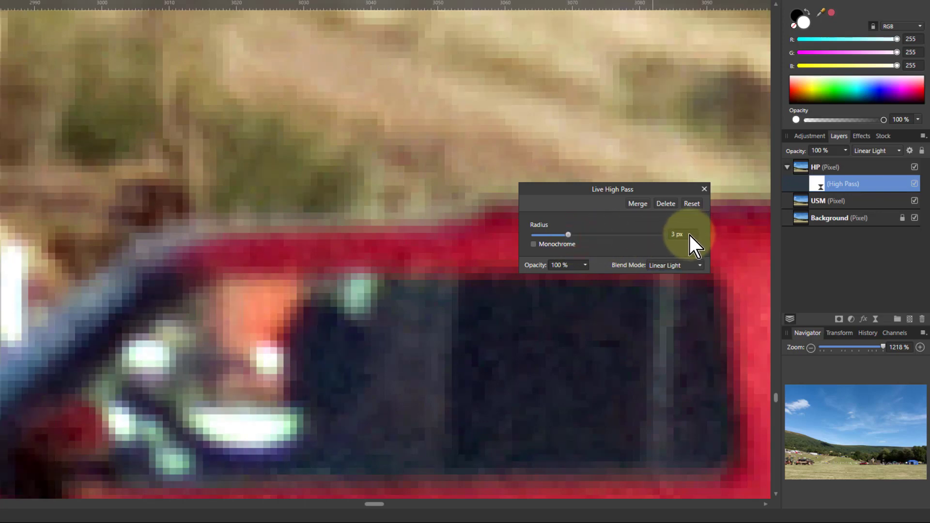
Enter 1 px as the High Pass Radius value
left_click(690, 235)
type("1")
key("Return")
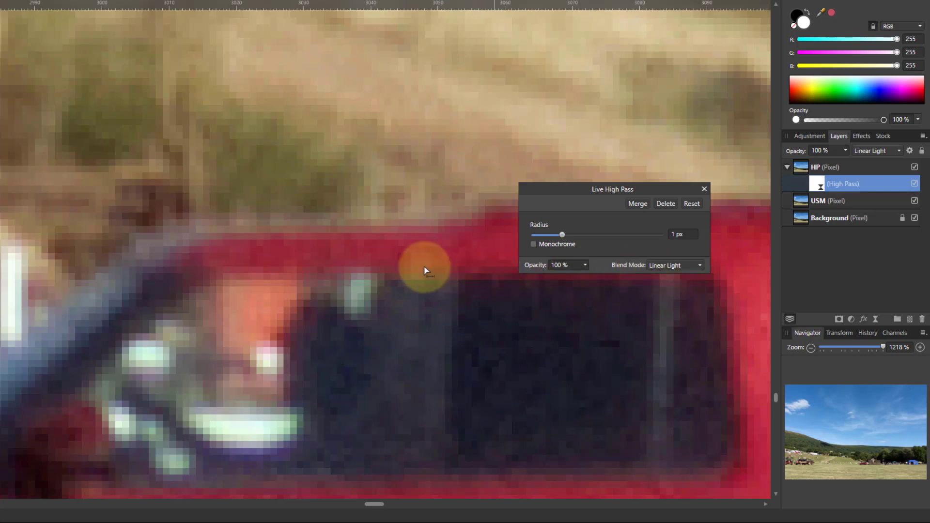
Check the hillside horizon while adjusting the High Pass radius, bringing it back to 1 px
left_click(862, 447)
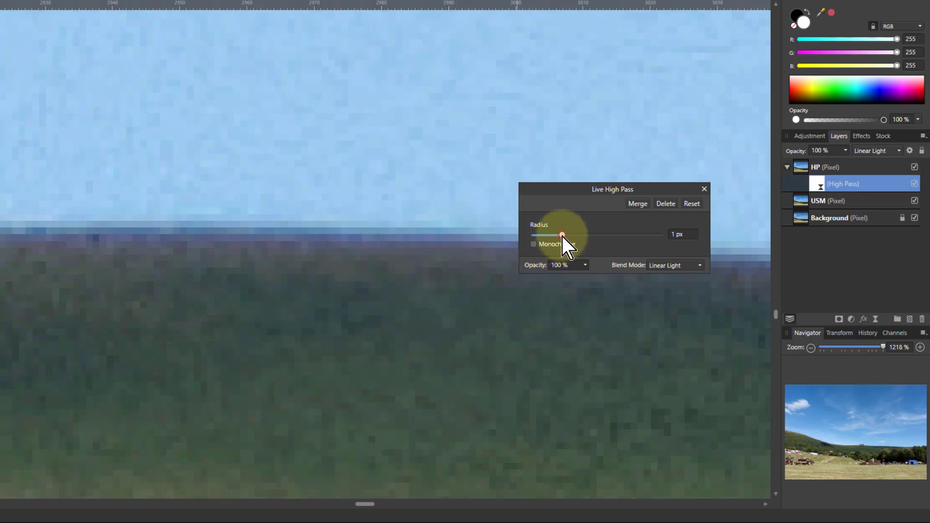
left_click_drag(562, 236, 609, 235)
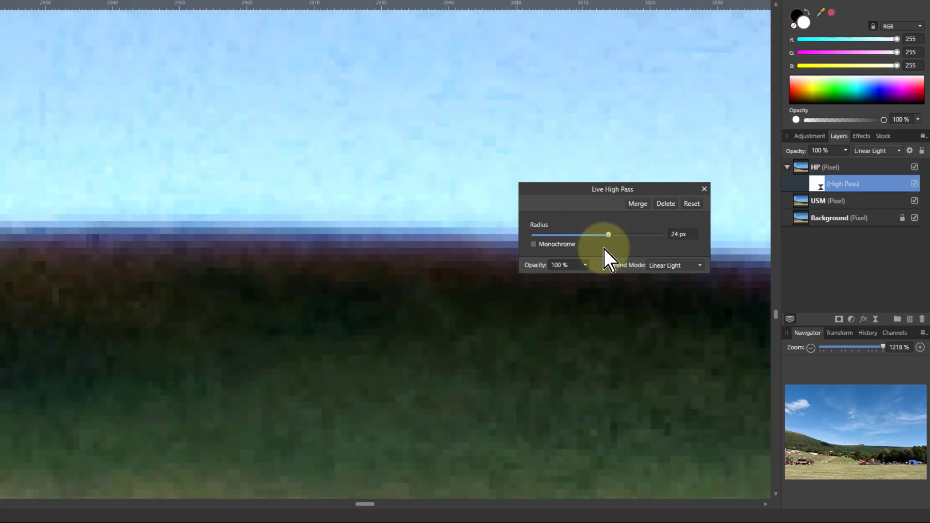
key("ctrl+0")
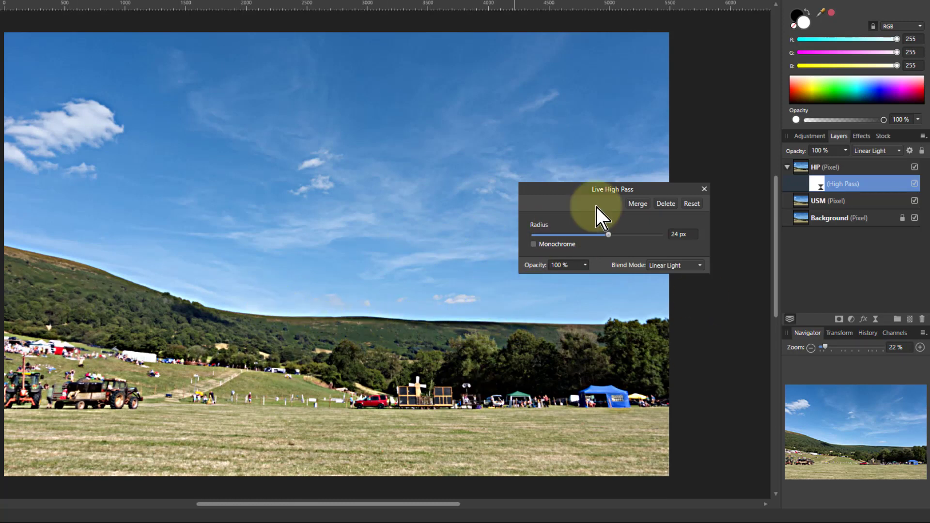
left_click_drag(609, 238, 577, 240)
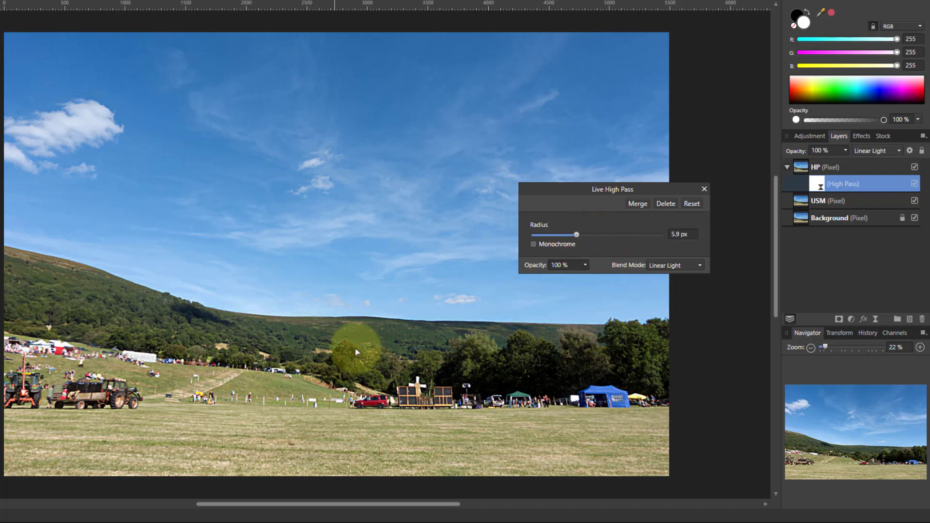
scroll(401, 320, "up", 10)
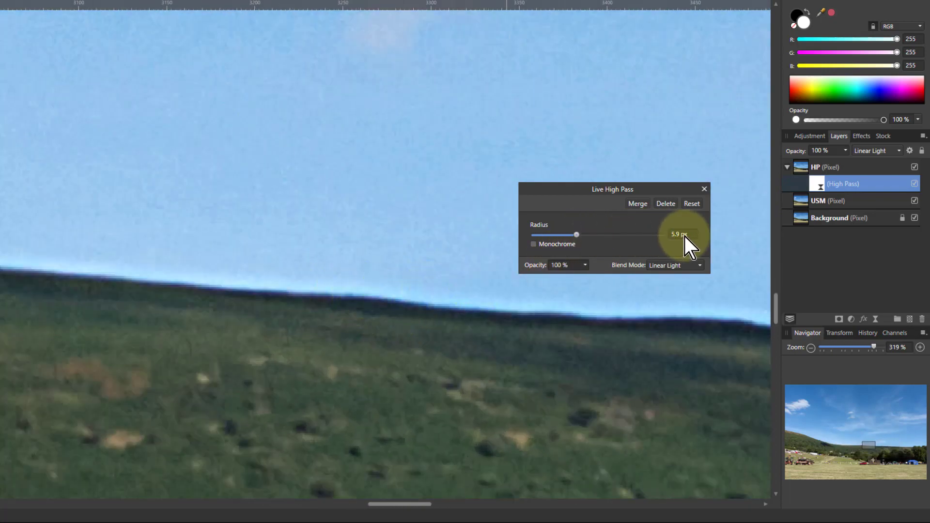
scroll(684, 235, "down", 4)
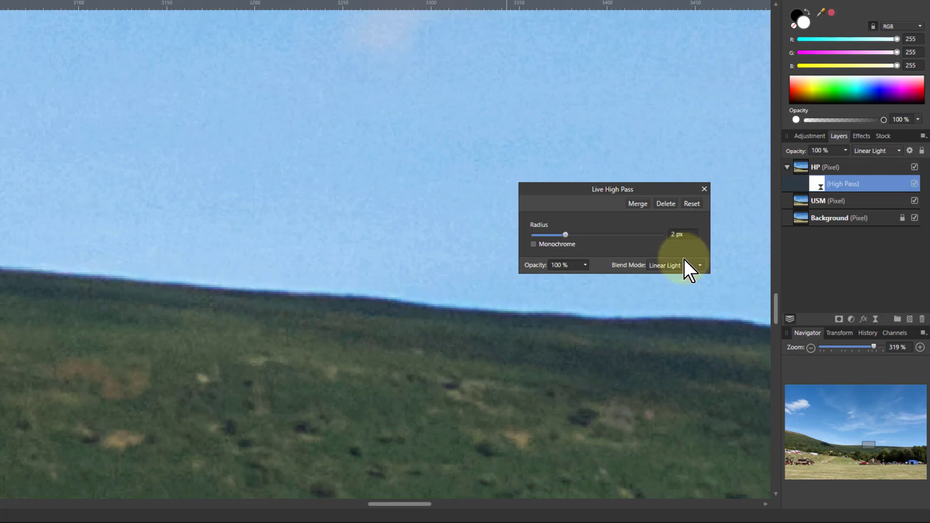
scroll(674, 235, "down", 1)
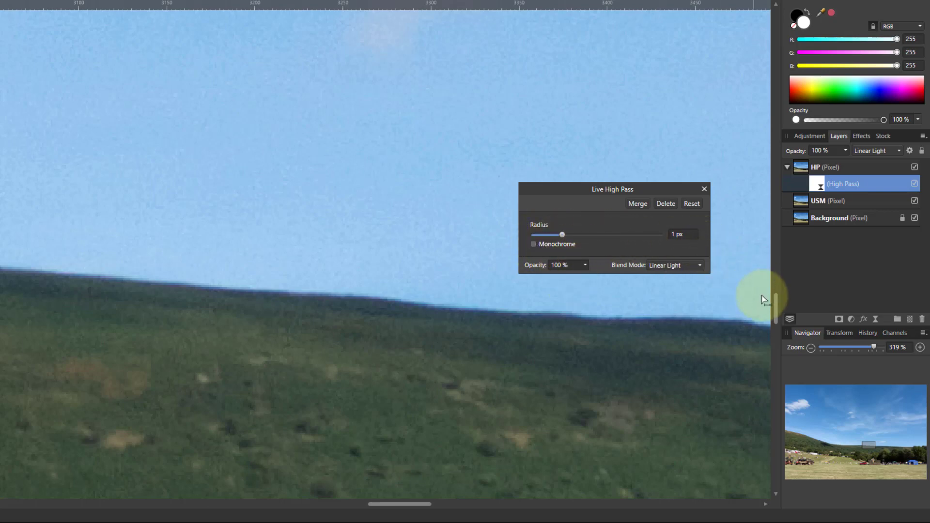
Compare the High Pass in Normal blend with a larger radius, then return to Linear Light
left_click_drag(775, 300, 775, 383)
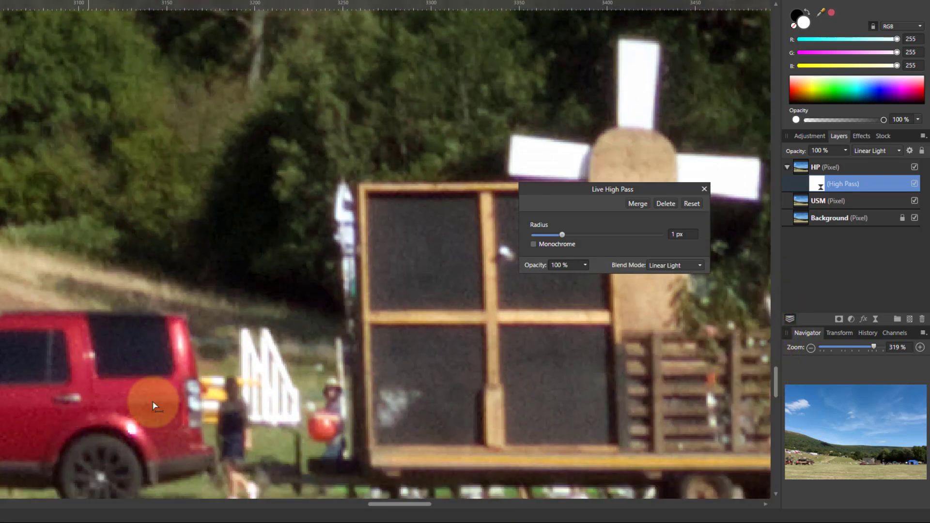
scroll(4, 342, "up", 4)
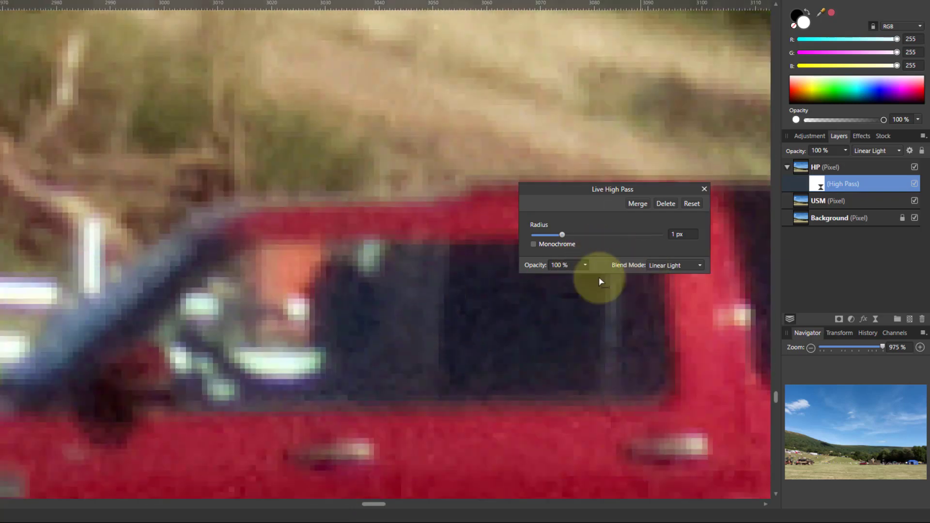
left_click(685, 269)
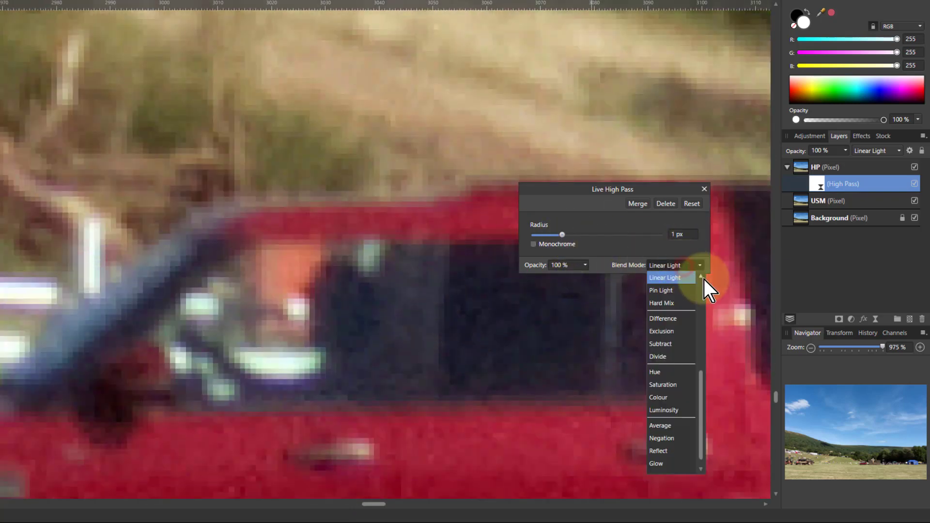
scroll(699, 326, "up", 5)
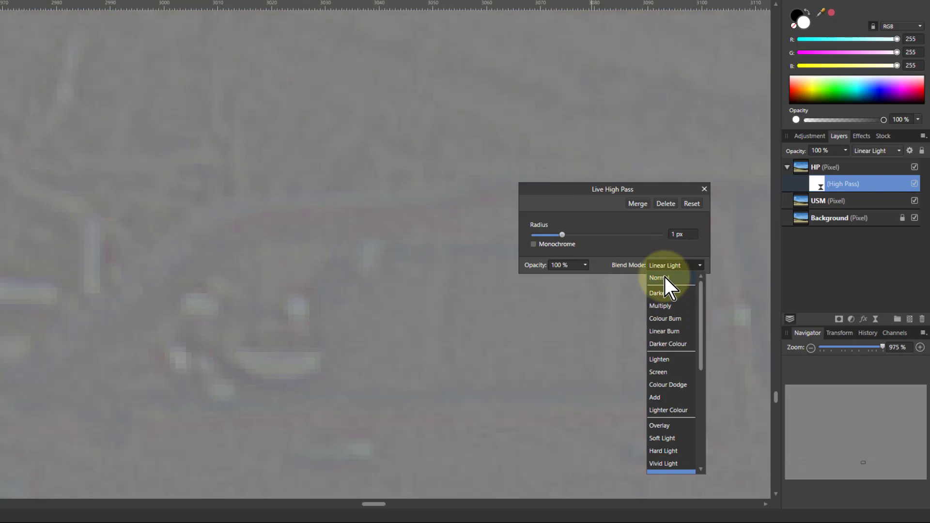
left_click(664, 277)
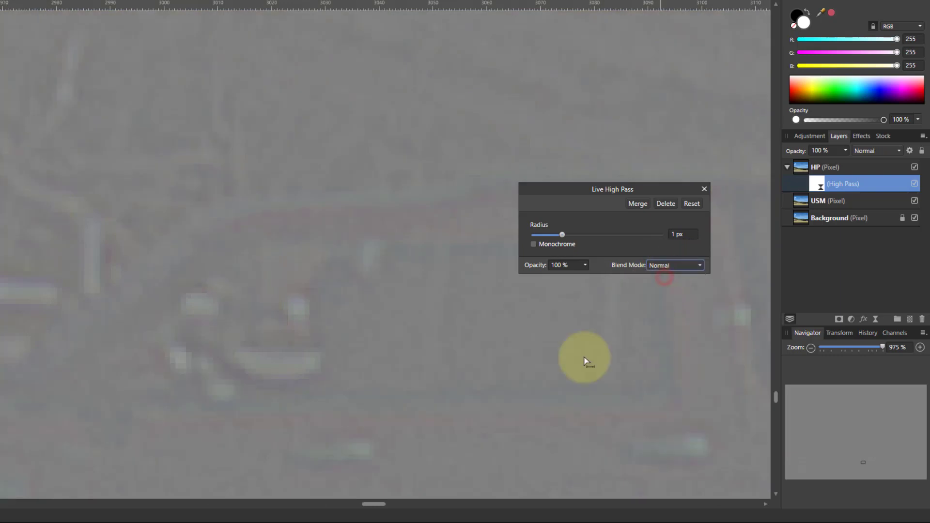
left_click_drag(562, 236, 573, 234)
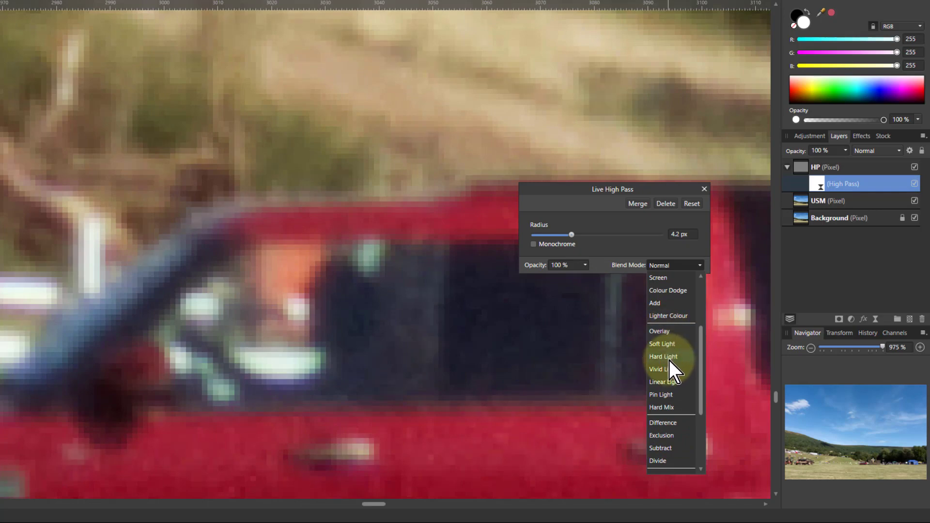
left_click(665, 382)
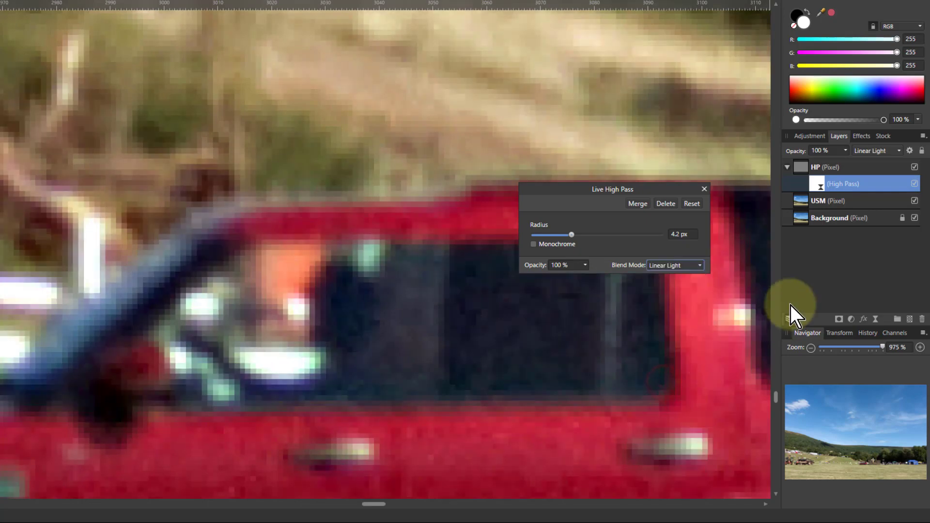
left_click(915, 184)
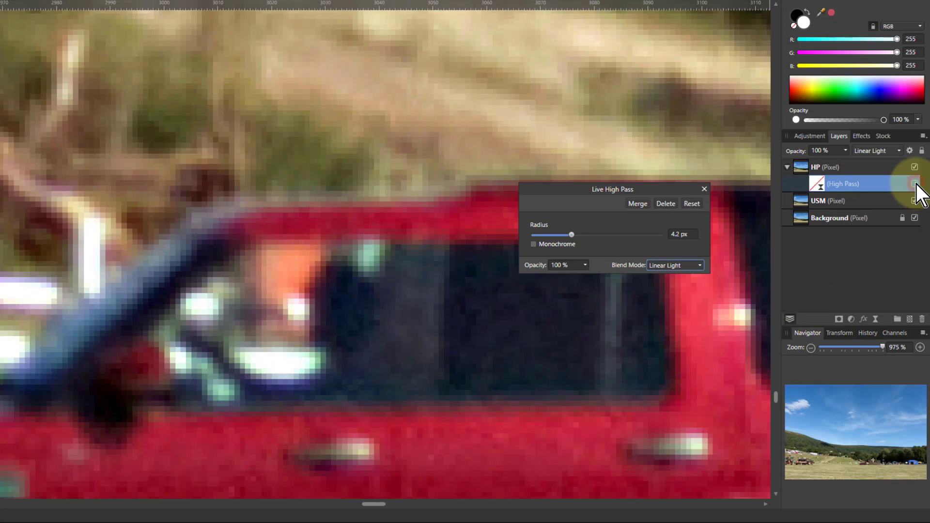
left_click(915, 183)
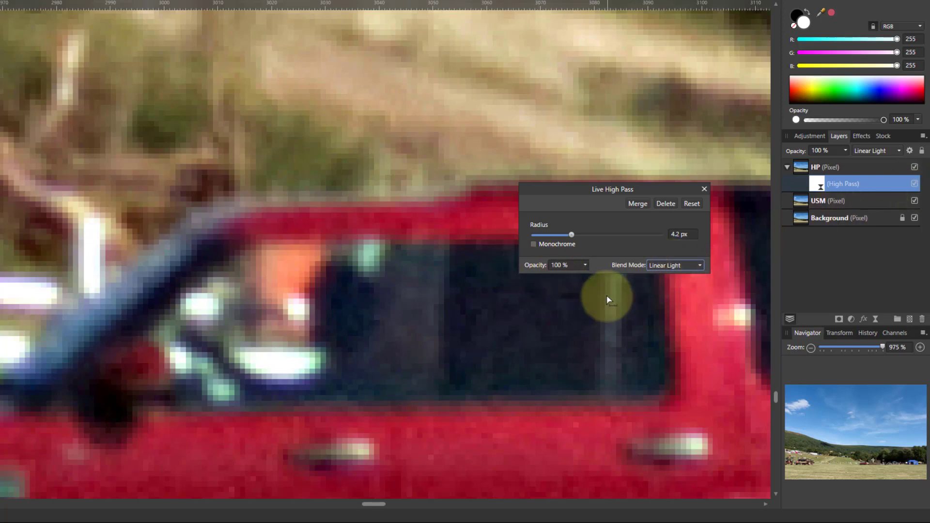
Turn on Monochrome for the High Pass and set its radius to 1 px
left_click(534, 244)
left_click(677, 267)
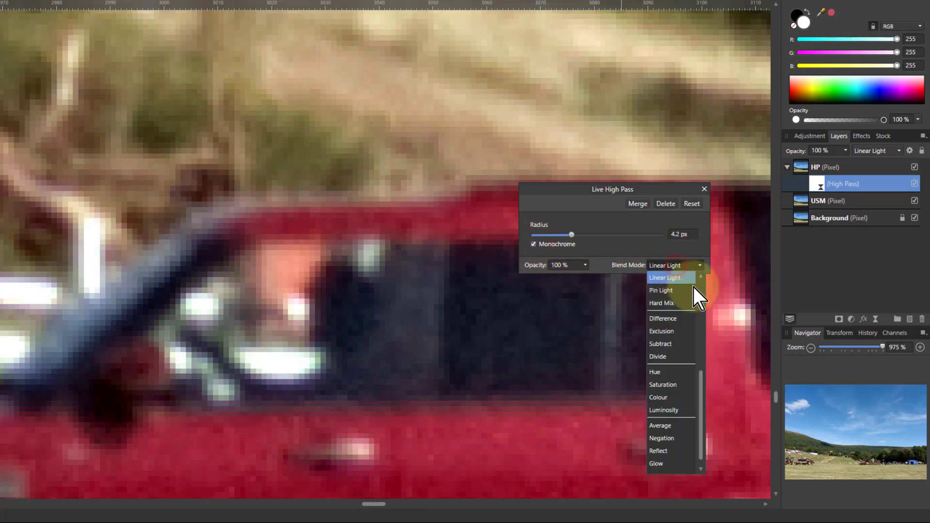
scroll(703, 309, "up", 5)
left_click(658, 277)
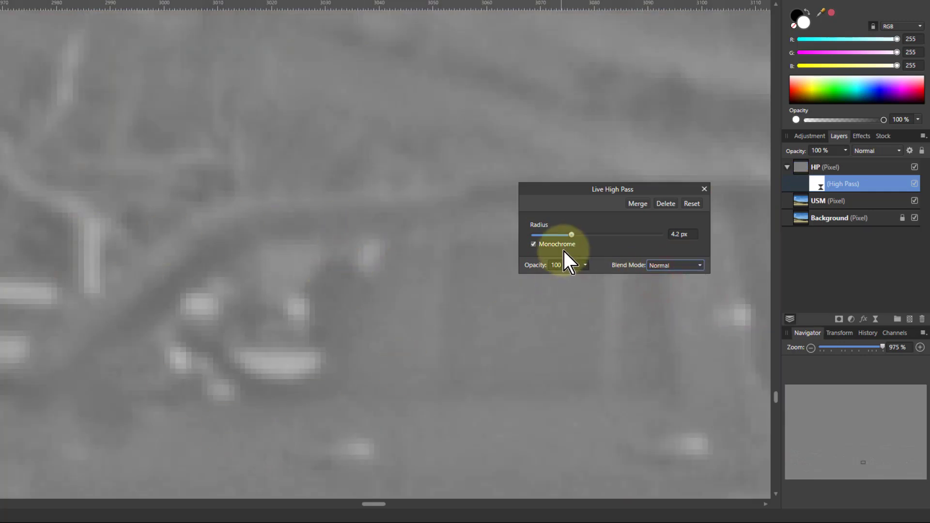
left_click(534, 244)
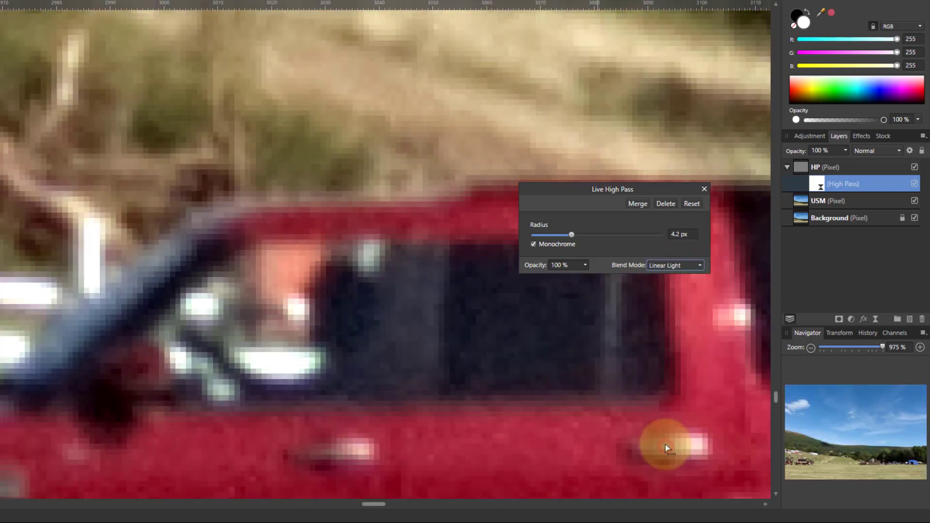
left_click(683, 231)
type("1")
key("Return")
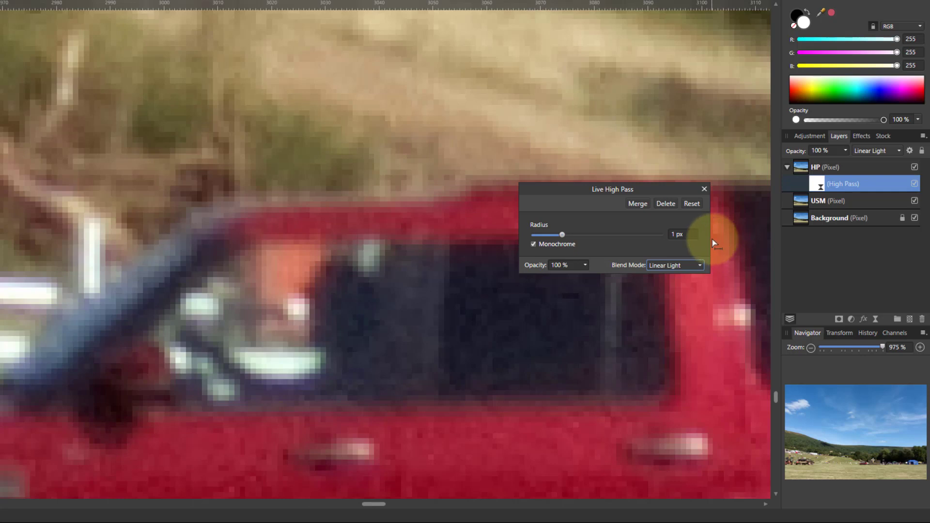
Hide the HP layer and add a live Unsharp Mask to the USM layer
left_click(804, 200)
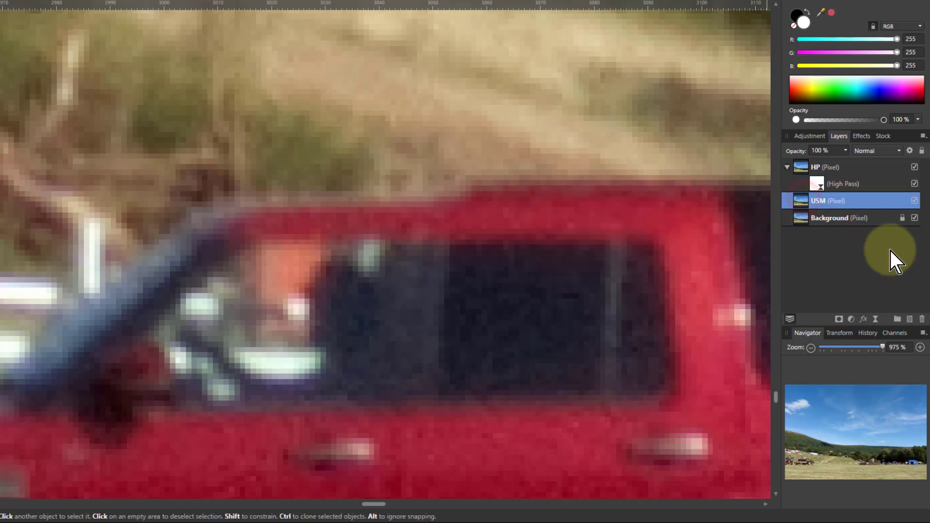
left_click(915, 167)
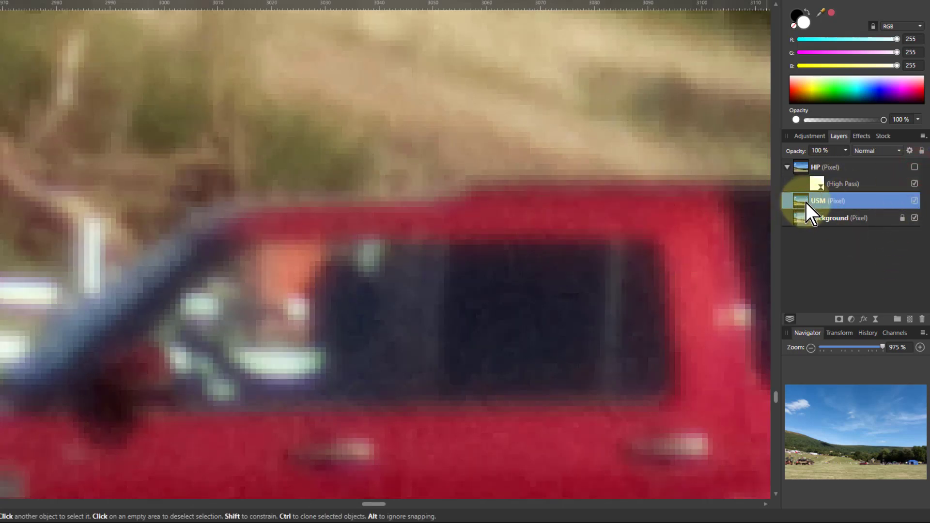
left_click(875, 320)
left_click(856, 84)
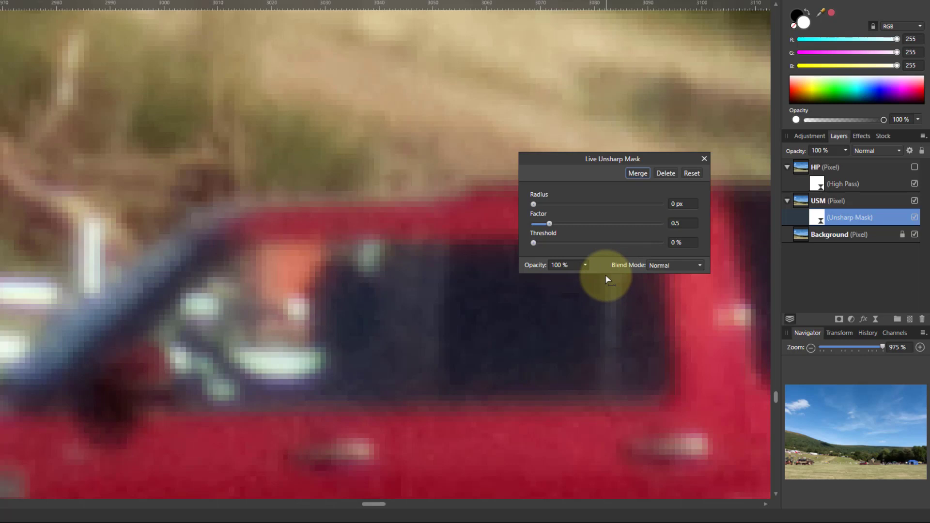
Set the Unsharp Mask radius to 1 px and raise its factor to 2.122
left_click_drag(582, 161, 559, 247)
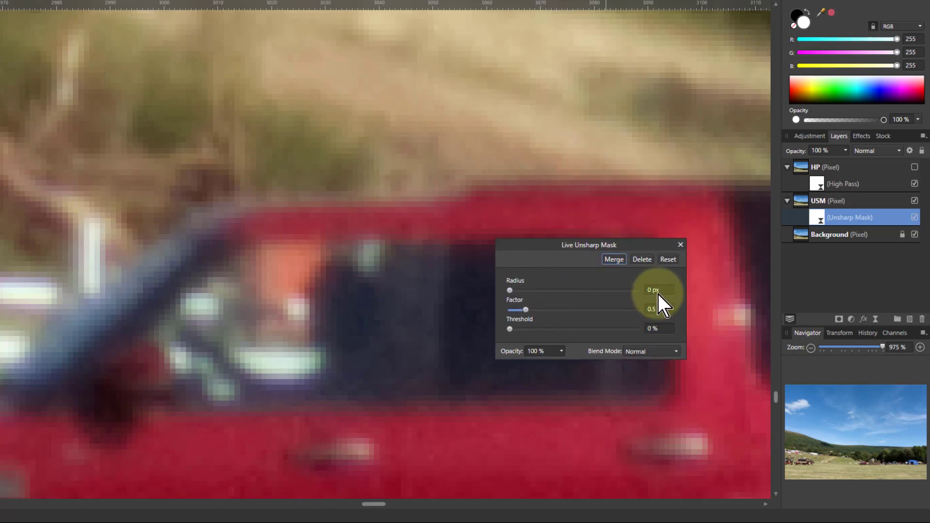
mouse_move(658, 293)
left_mouse_down()
mouse_move(697, 311)
mouse_move(702, 326)
mouse_move(666, 288)
left_mouse_up()
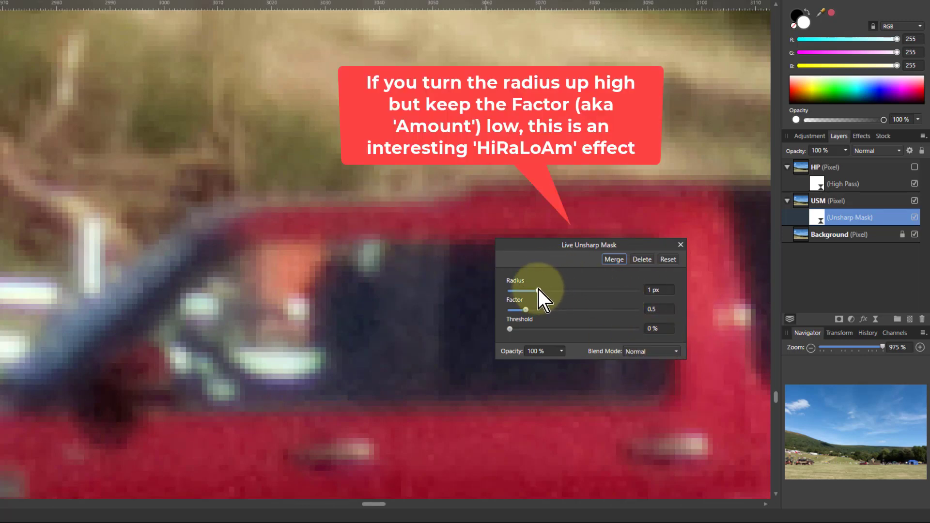
left_click_drag(539, 289, 639, 289)
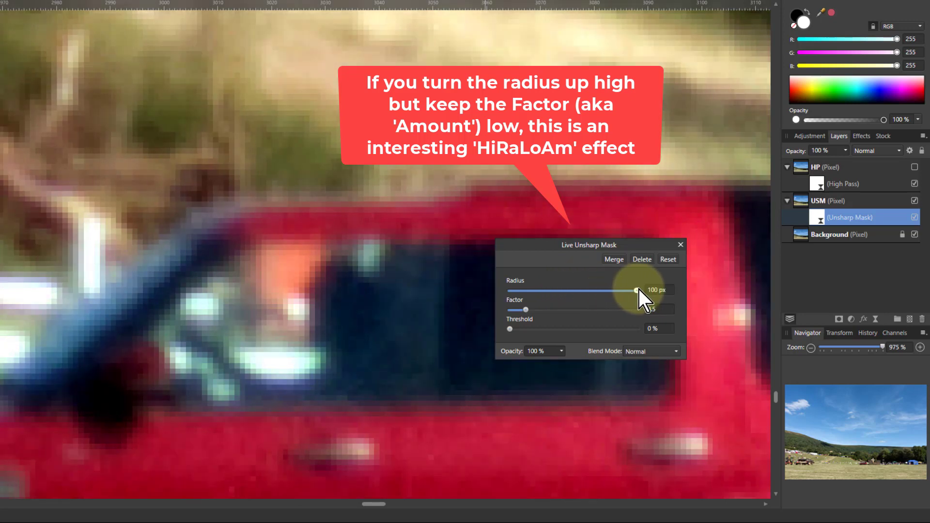
mouse_move(526, 312)
left_mouse_down()
mouse_move(511, 312)
mouse_move(526, 312)
left_mouse_up()
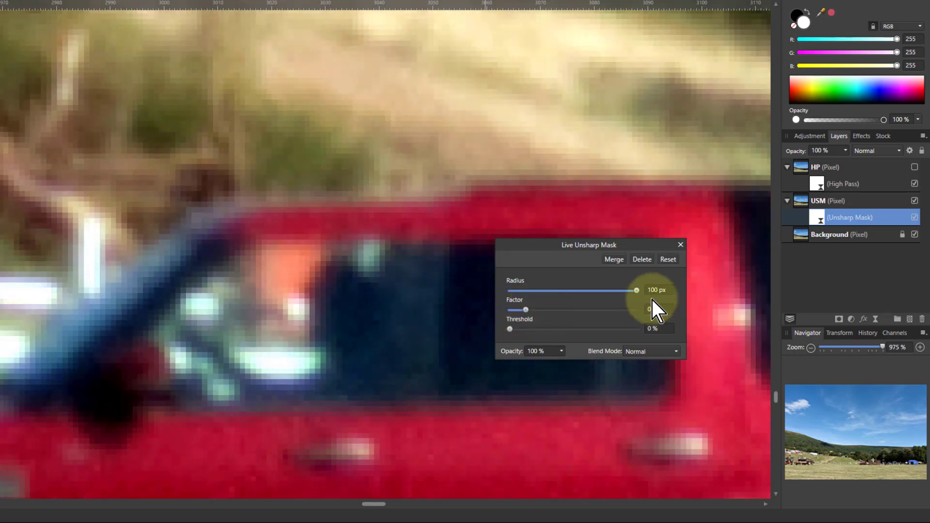
left_click_drag(638, 293, 527, 299)
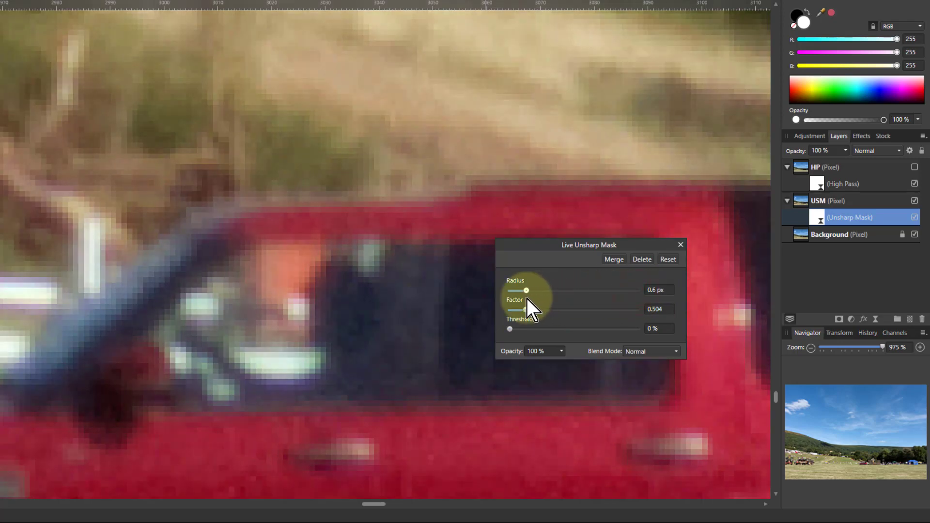
left_click(652, 290)
type("1")
key("Return")
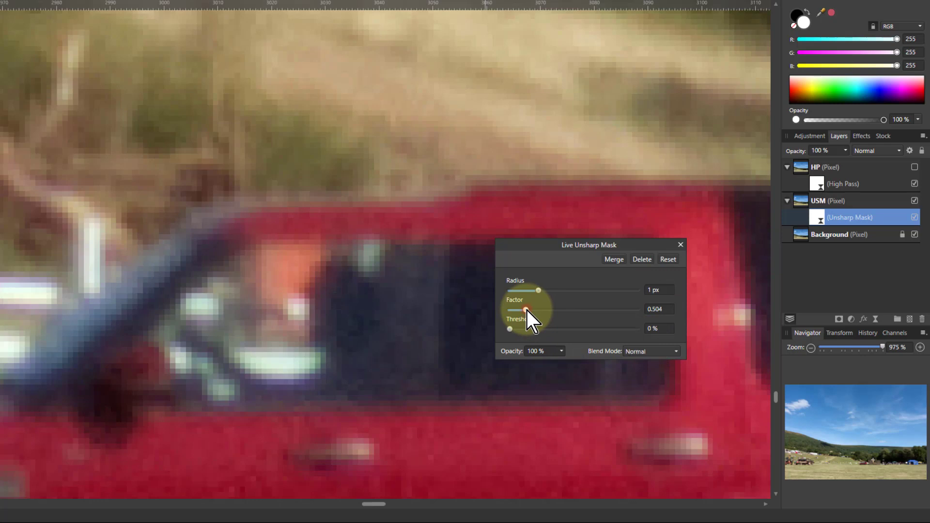
left_click_drag(526, 310, 578, 309)
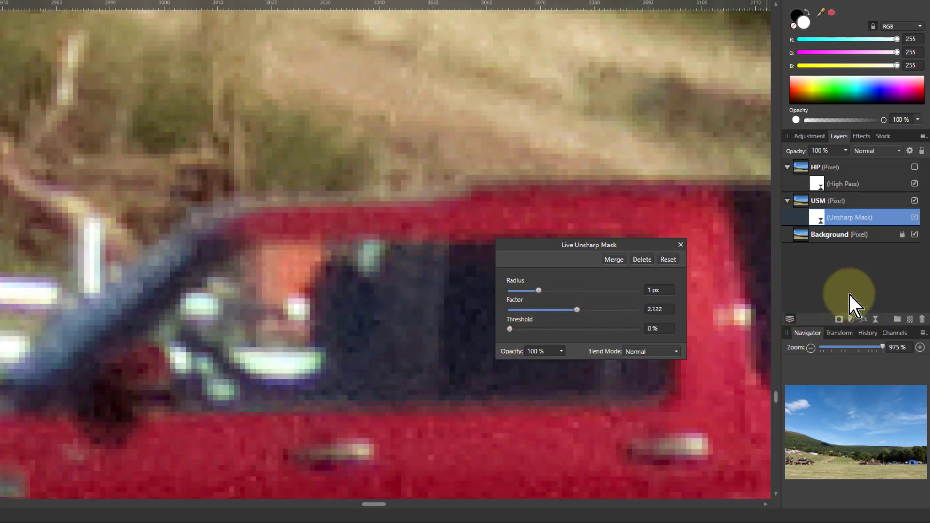
View the horizon and set the Unsharp Mask factor to 2.417 with 1 % threshold
left_click(869, 446)
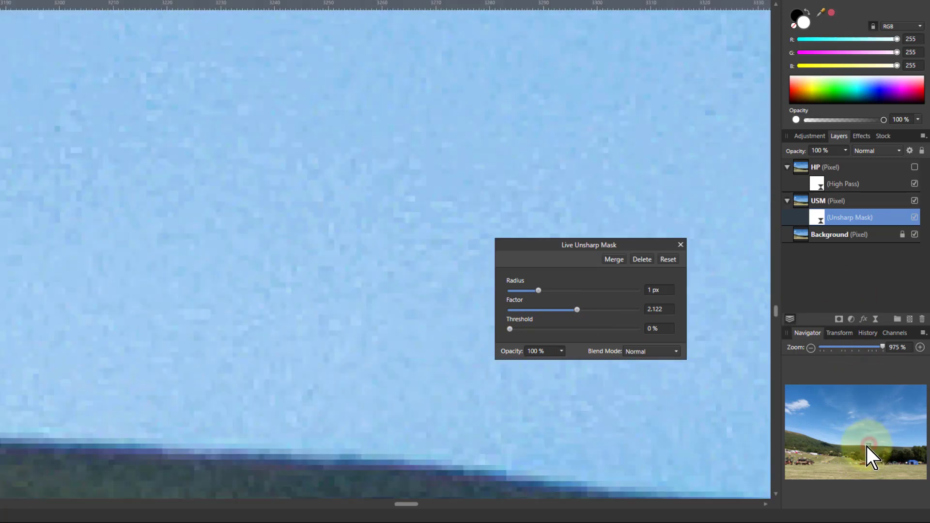
scroll(241, 378, "down", 3)
scroll(243, 372, "down", 1)
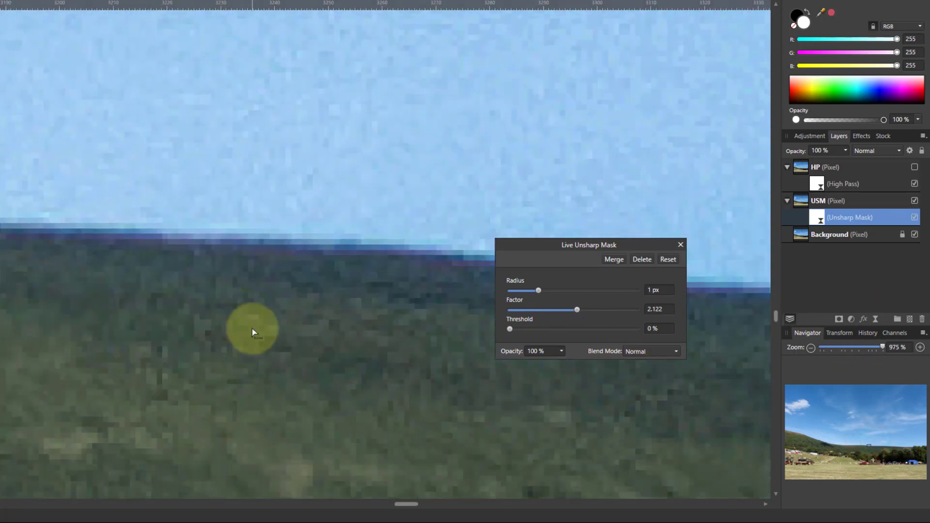
mouse_move(580, 311)
left_mouse_down()
mouse_move(519, 310)
mouse_move(586, 310)
left_mouse_up()
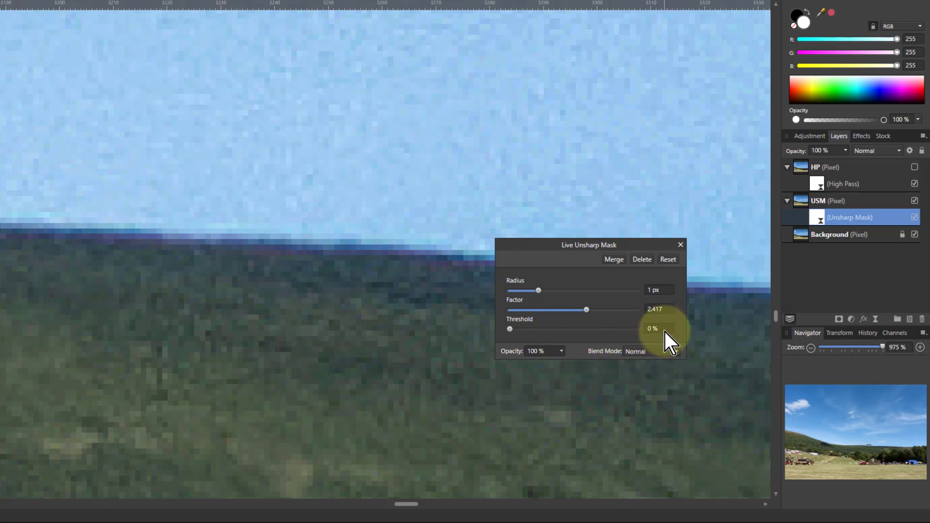
scroll(665, 332, "up", 1)
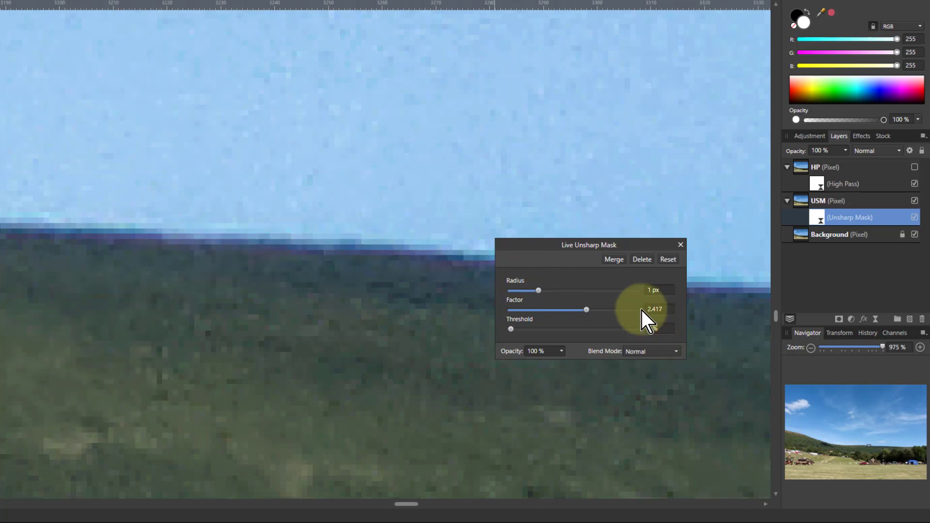
Try Unsharp Mask Factor values 2 and 1, a larger Radius, then Radius 1 px
left_click(654, 310)
type("2")
key("Return")
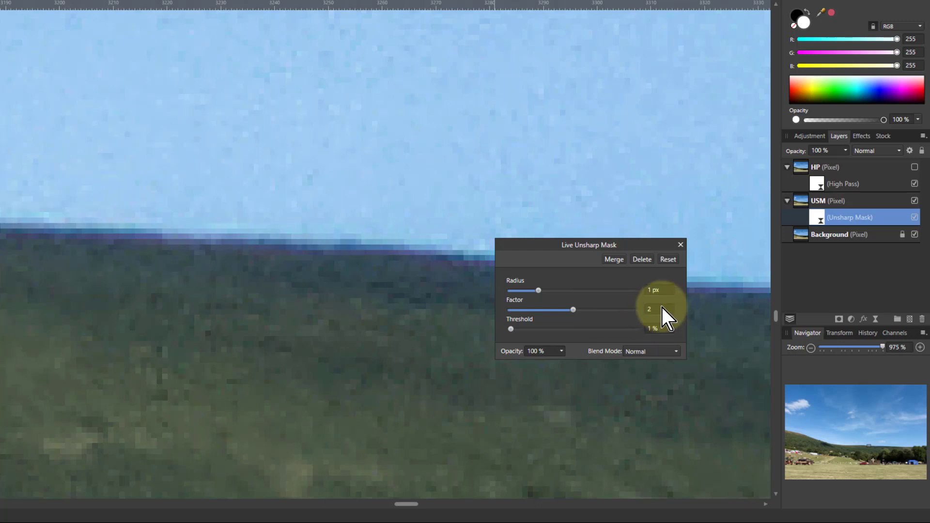
left_click(662, 307)
type("1")
key("Return")
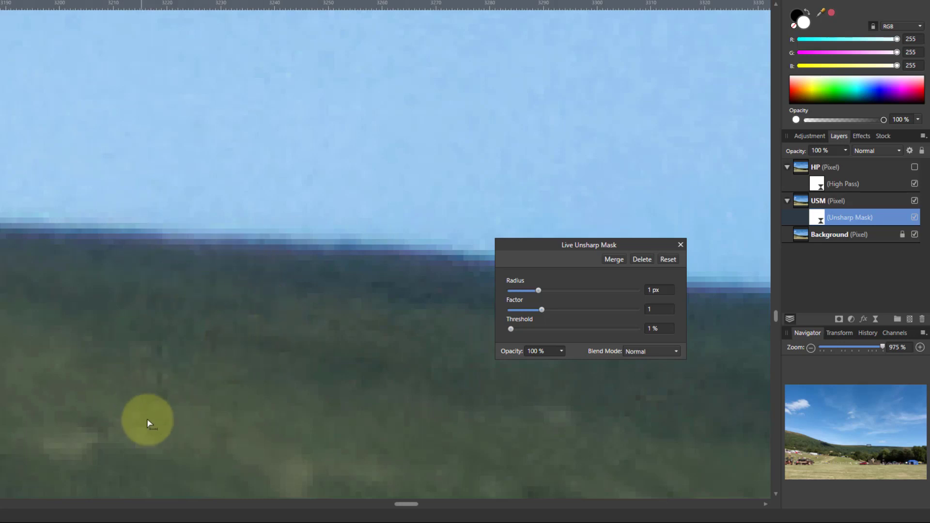
scroll(655, 332, "up", 1)
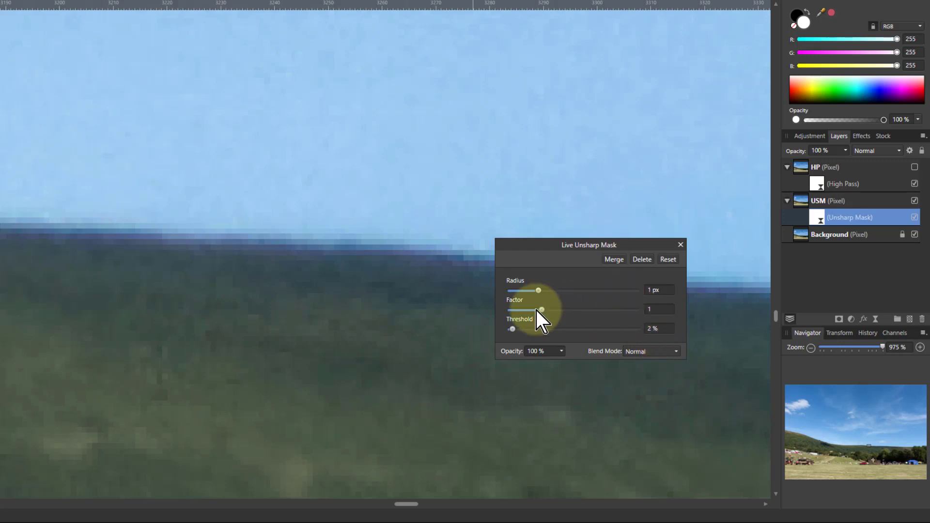
mouse_move(539, 290)
left_mouse_down()
mouse_move(639, 285)
mouse_move(548, 298)
left_mouse_up()
type("1")
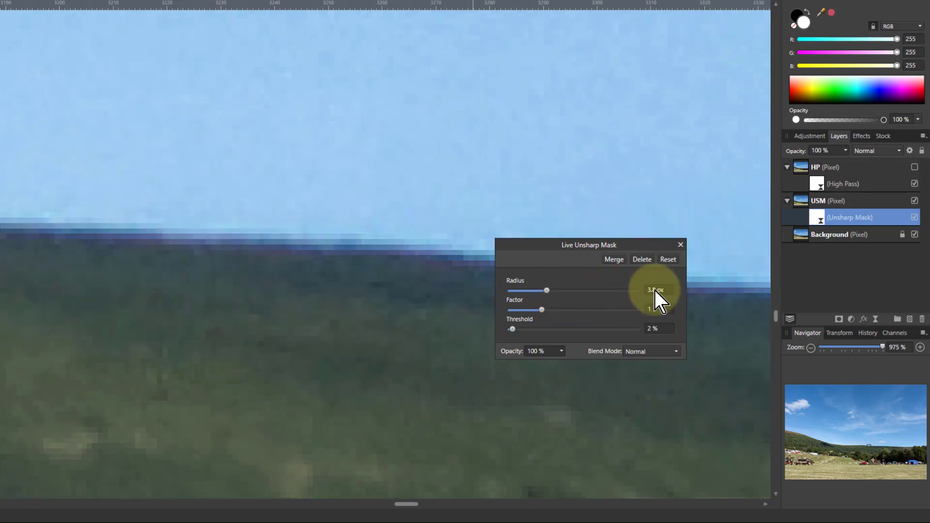
key("Return")
Settle on Radius 2 px, Factor 2, Threshold 2 %, then switch to the tyre photo
scroll(661, 333, "down", 2)
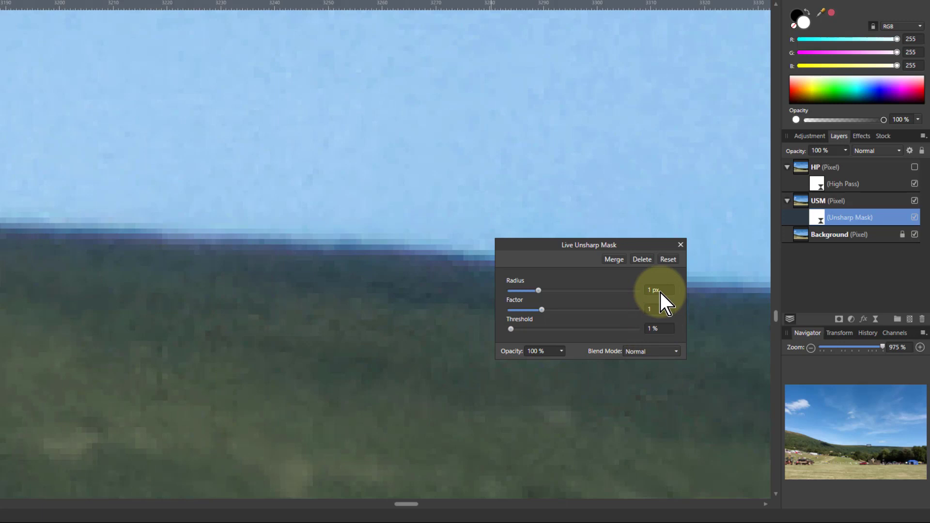
scroll(661, 293, "up", 1)
scroll(658, 310, "up", 1)
scroll(657, 330, "up", 1)
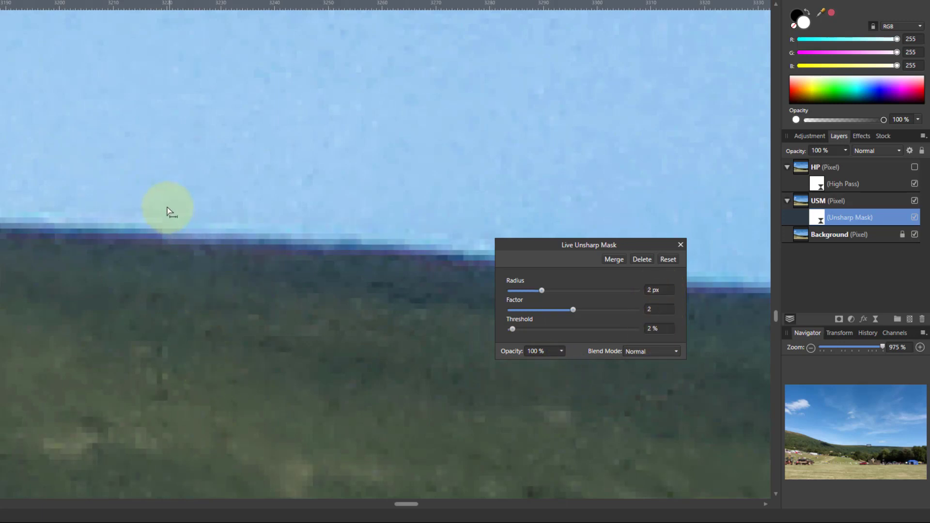
scroll(237, 236, "down", 2)
scroll(239, 235, "down", 5)
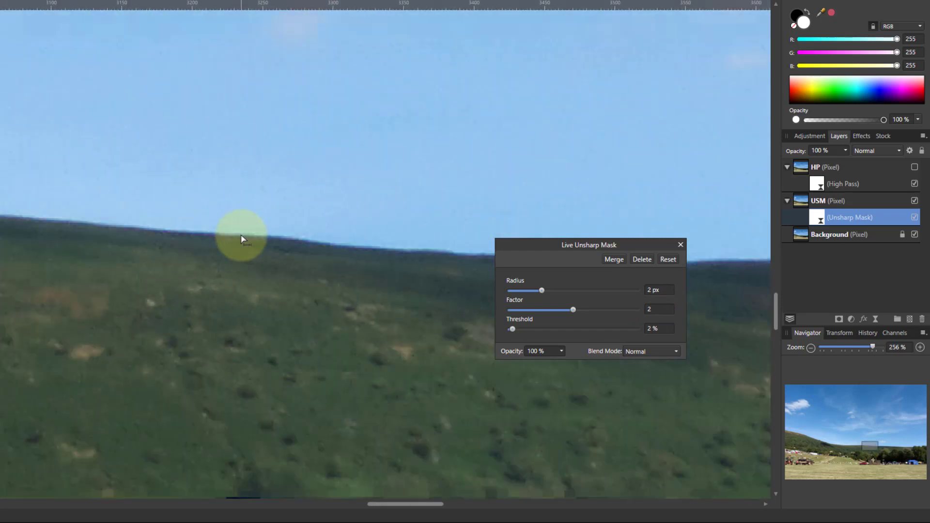
scroll(293, 256, "down", 1)
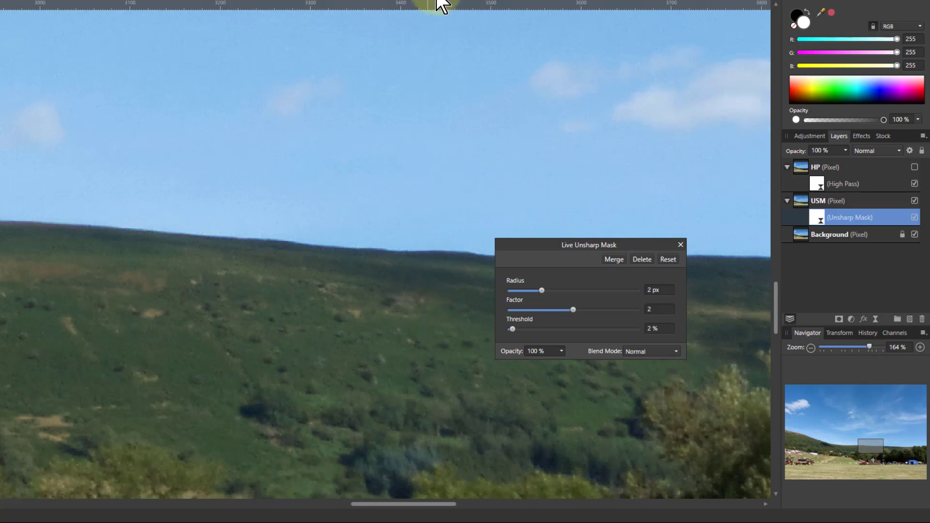
left_click(435, 1)
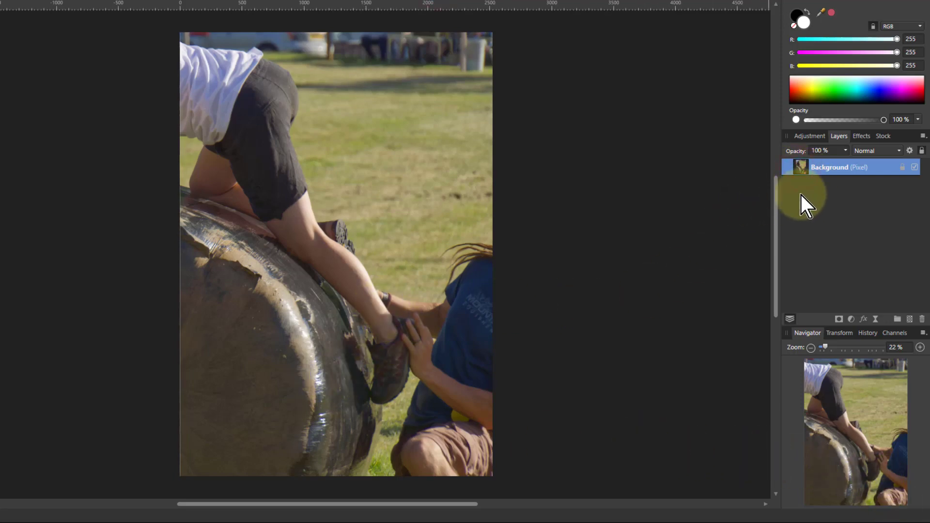
Duplicate the Background layer and name the copies HP (top) and USM (middle)
key("ctrl+j")
key("ctrl+j")
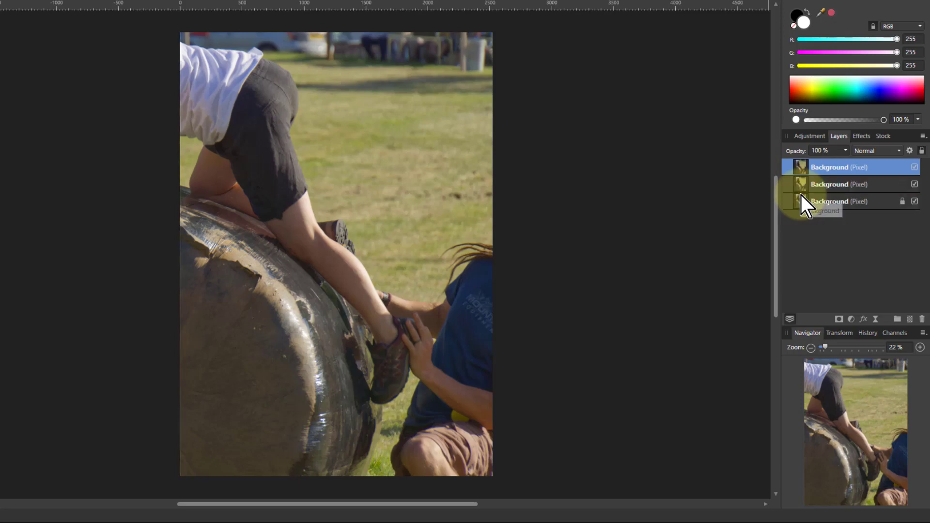
double_click(826, 170)
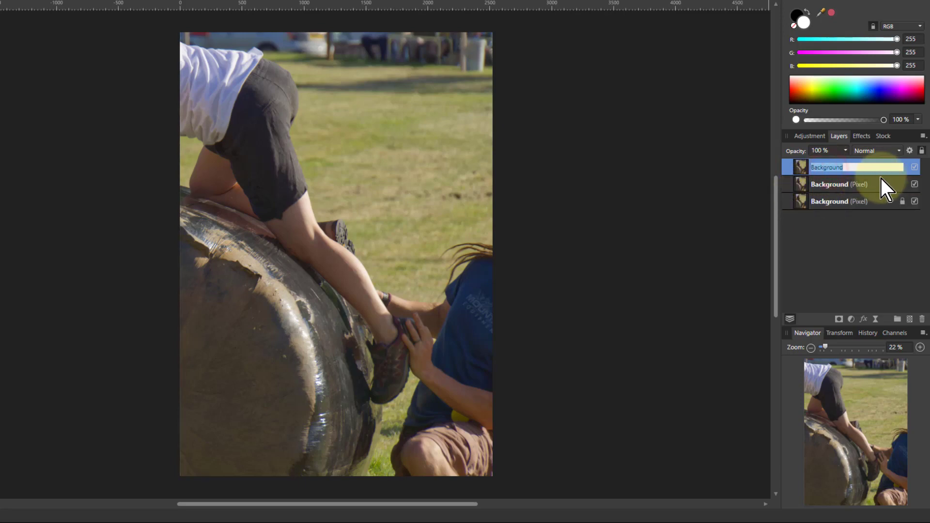
type("HP")
key("Return")
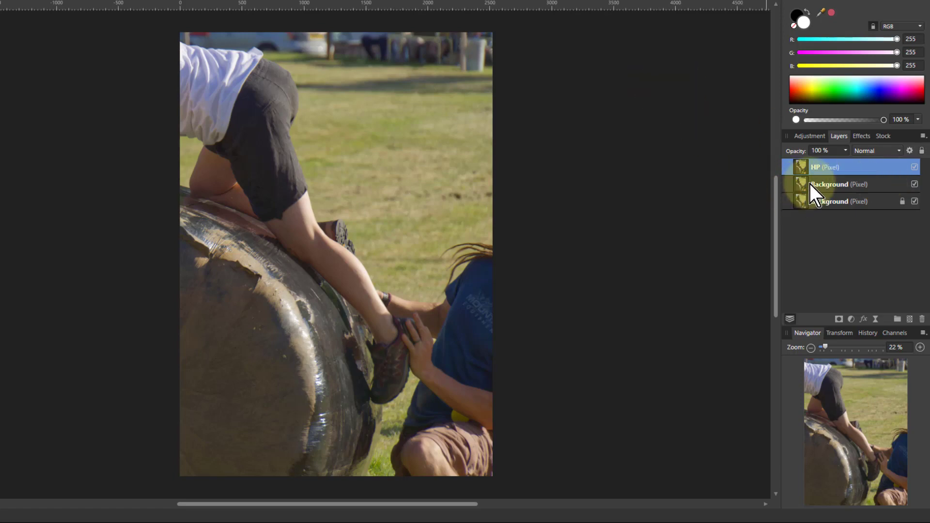
double_click(830, 184)
type("L")
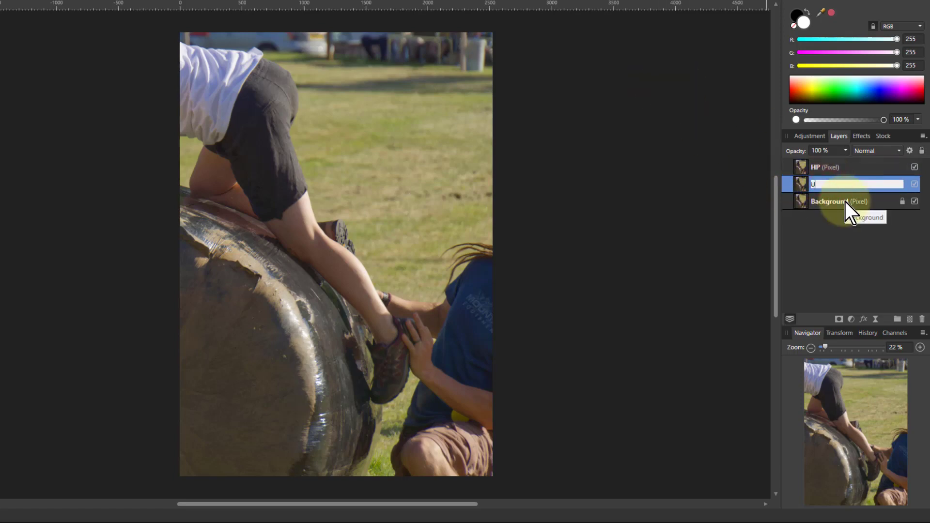
key("Return")
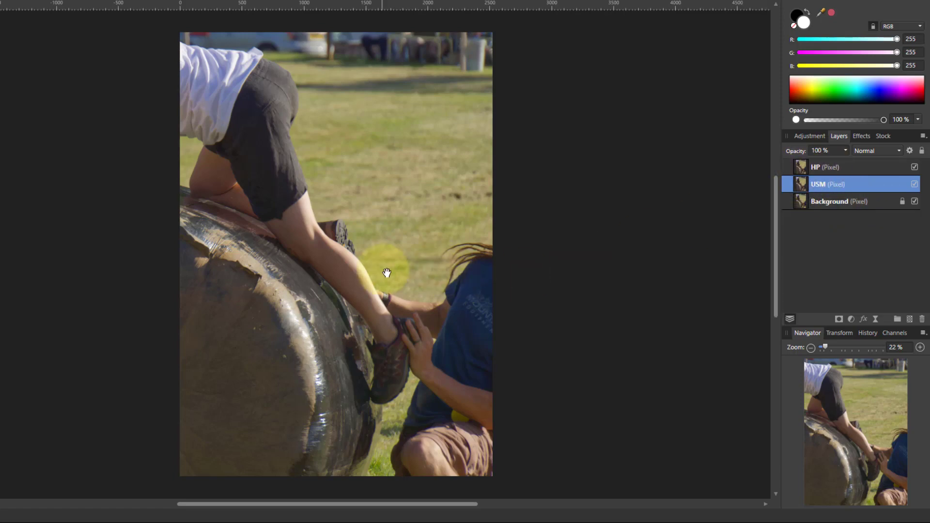
scroll(359, 272, "up", 4)
scroll(359, 272, "up", 6)
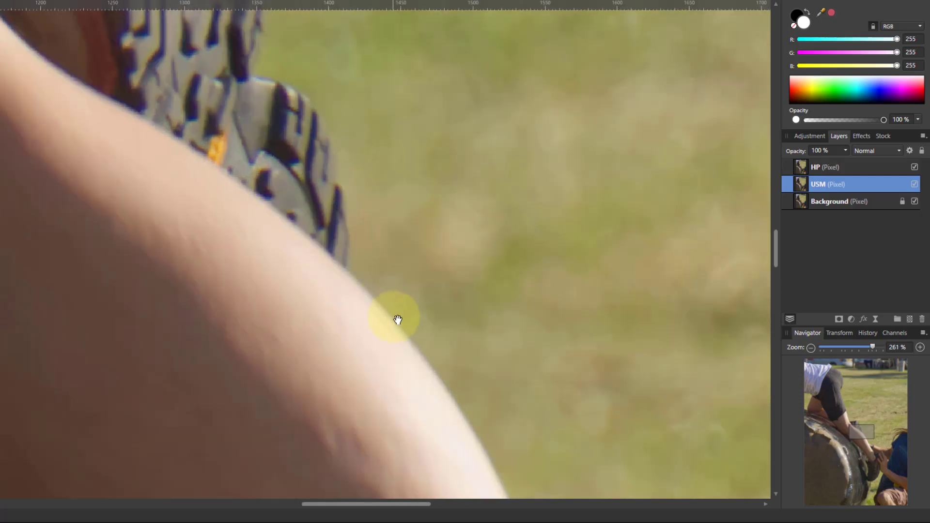
Add a live High Pass filter to the HP layer at 4 px radius with Monochrome on
key("alt+bracketright")
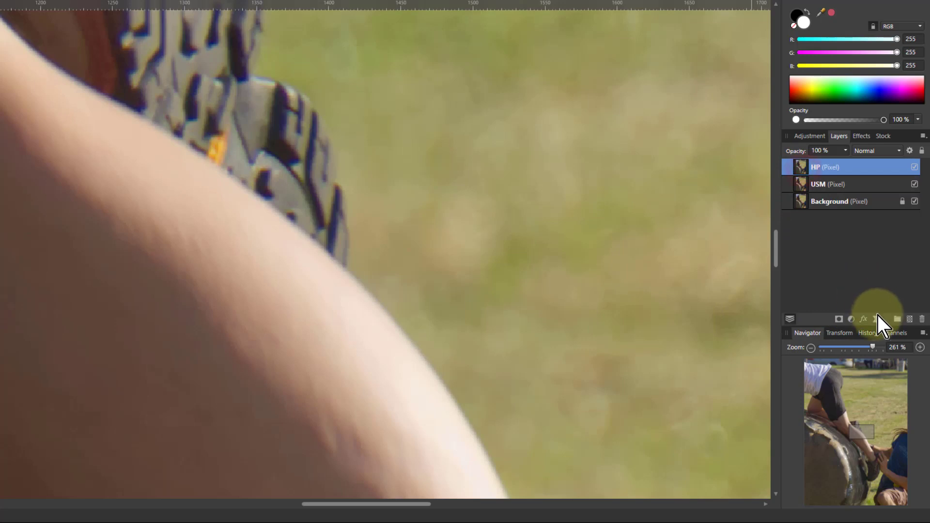
left_click(876, 320)
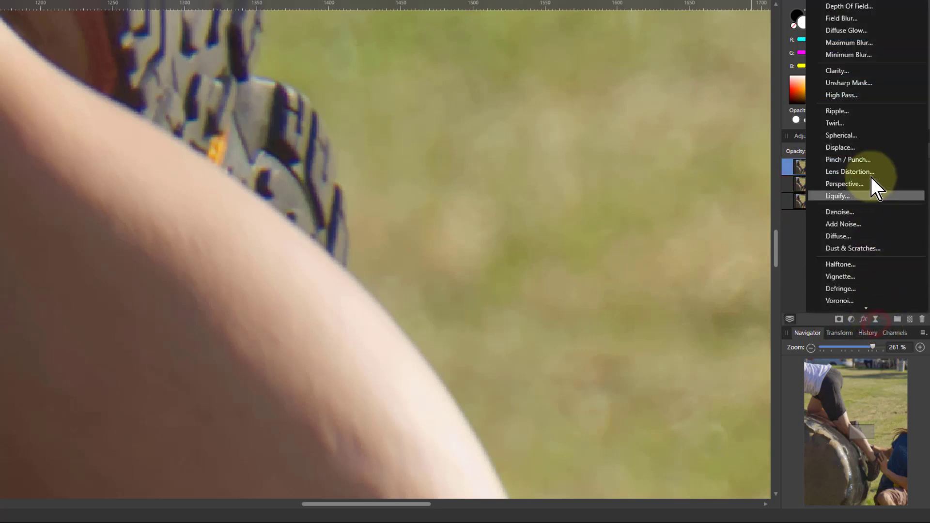
left_click(850, 97)
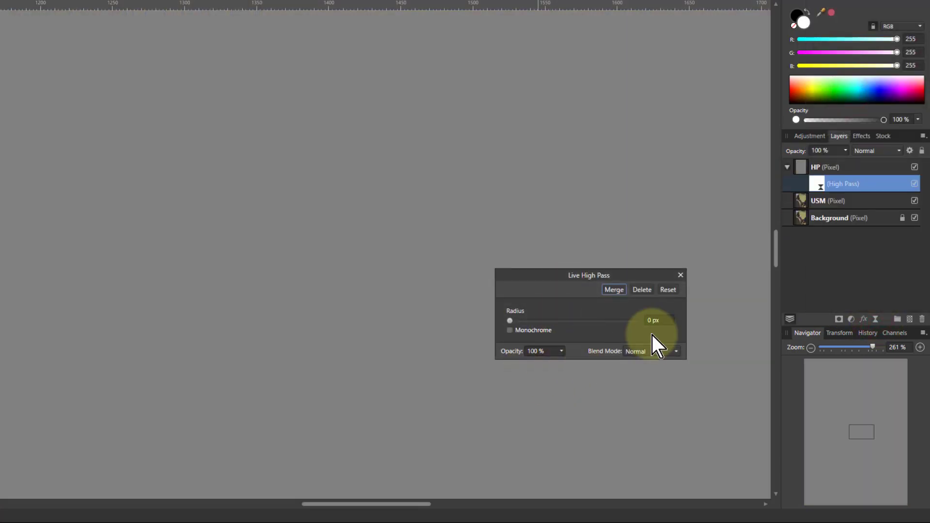
scroll(658, 323, "up", 1)
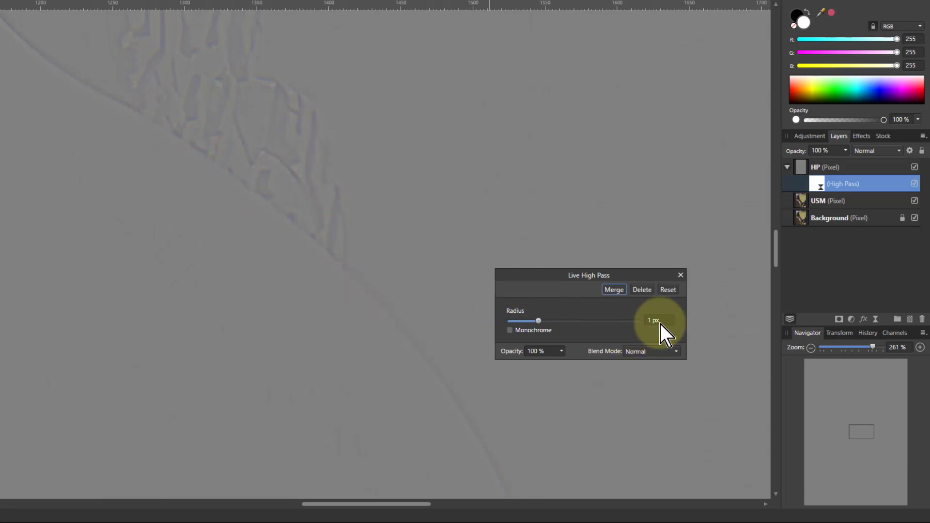
scroll(661, 325, "up", 1)
scroll(660, 324, "up", 1)
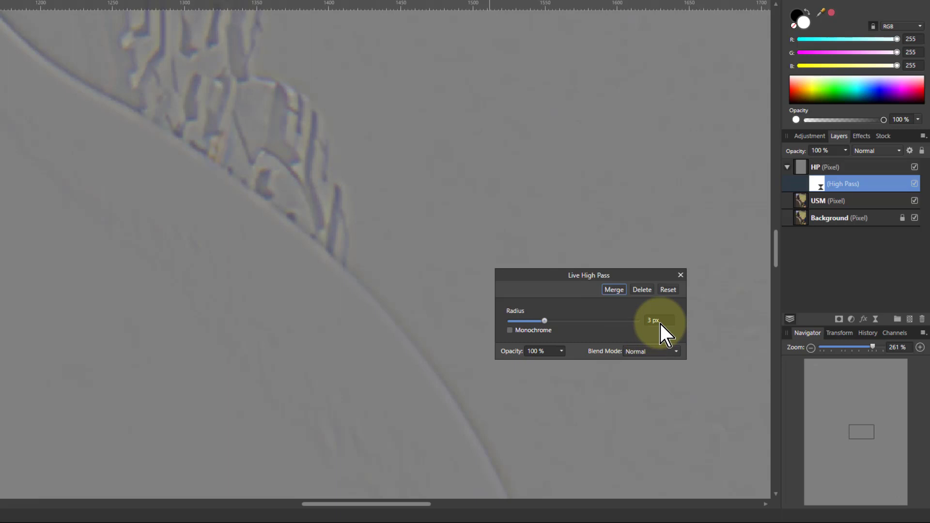
scroll(661, 324, "up", 1)
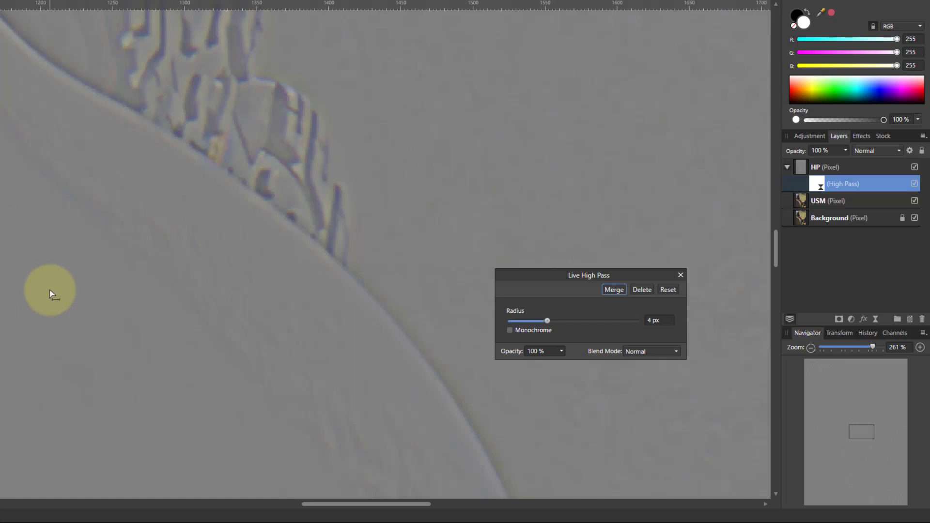
left_click(510, 331)
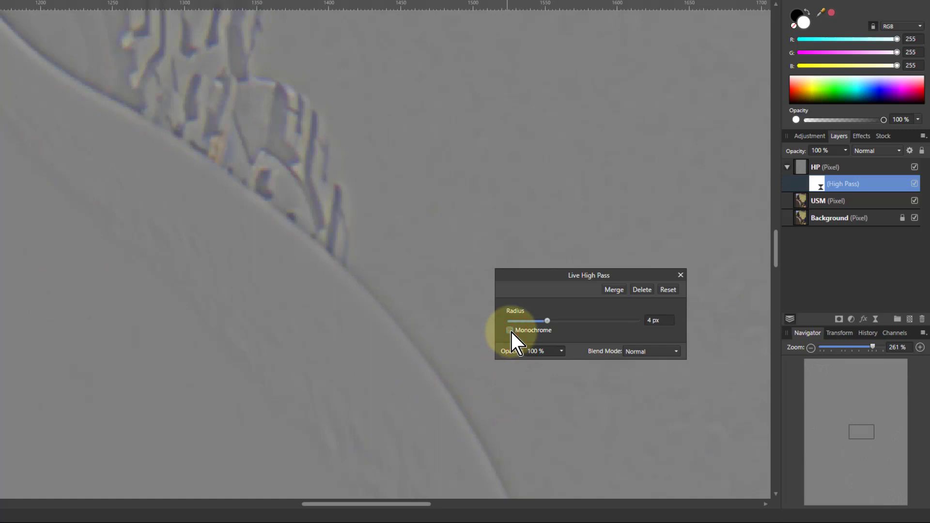
left_click(510, 331)
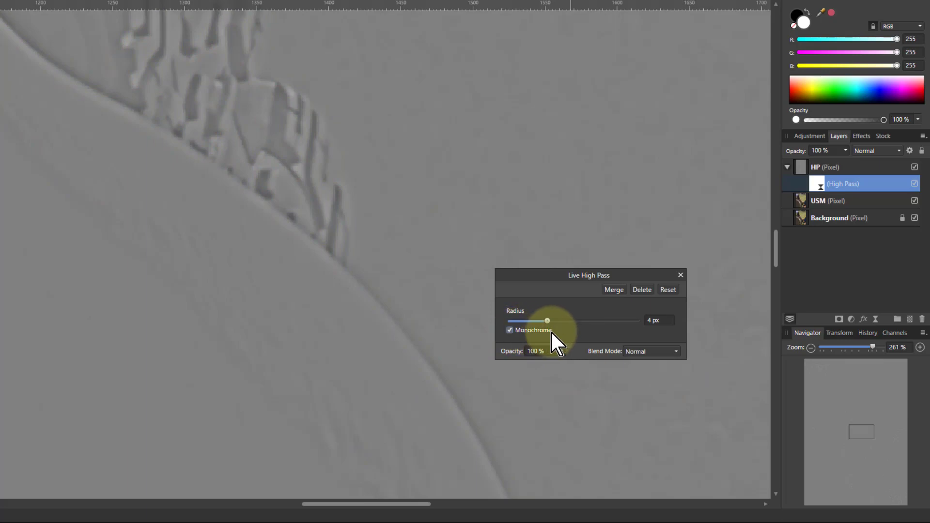
Blend the High Pass in Linear Light, test a lower opacity, and reduce the radius to 1 px
left_click(647, 358)
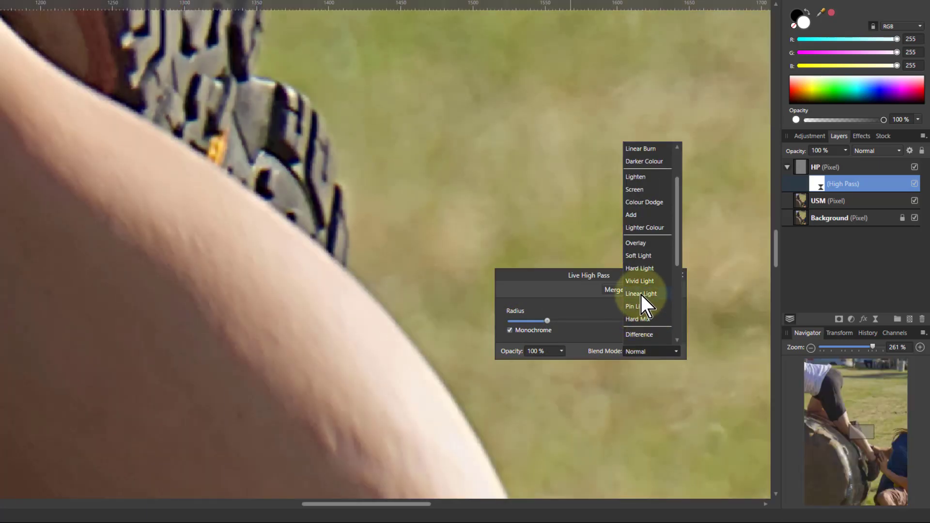
left_click(641, 295)
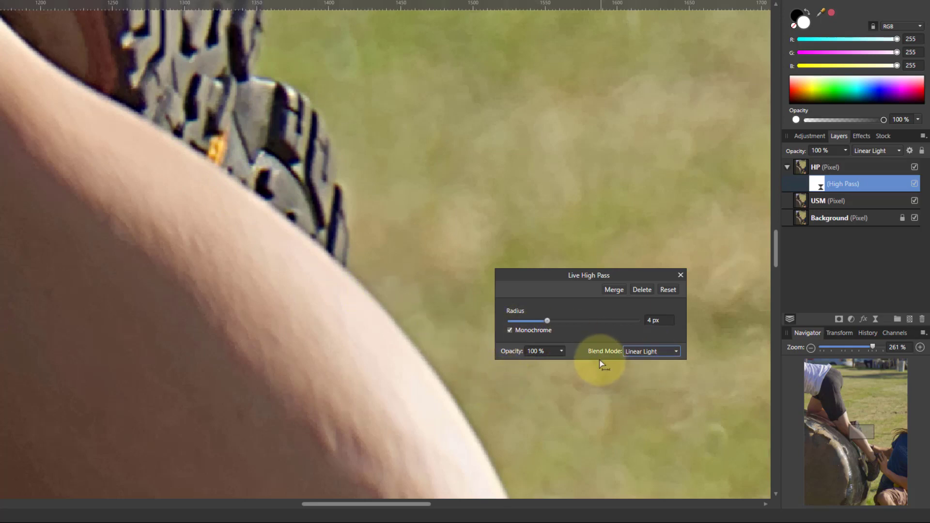
left_click(563, 351)
left_click_drag(562, 363, 607, 367)
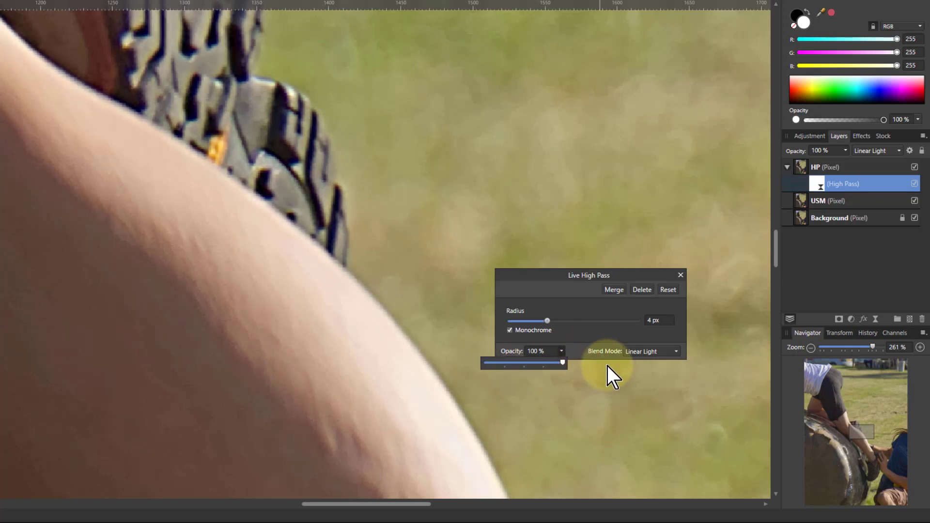
scroll(659, 324, "down", 3)
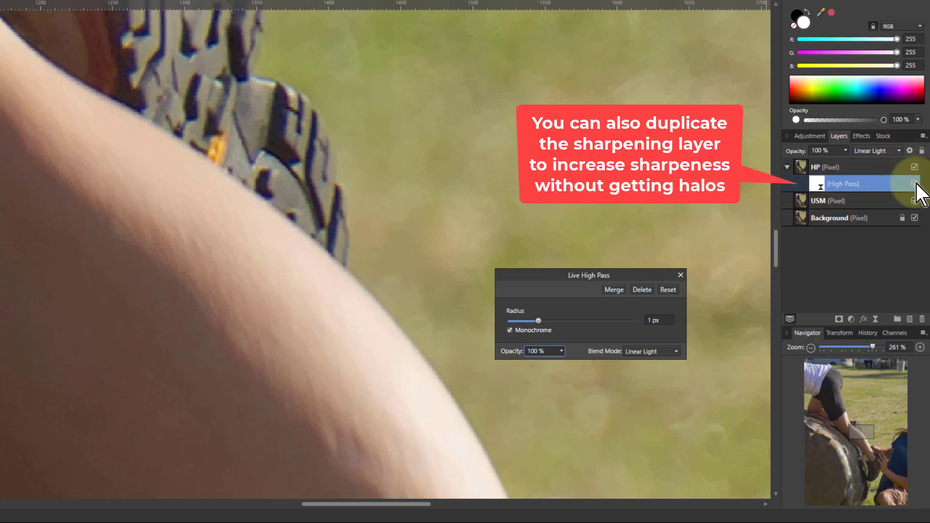
Toggle the High Pass filter off and on to compare, then hide the HP layer
left_click(914, 184)
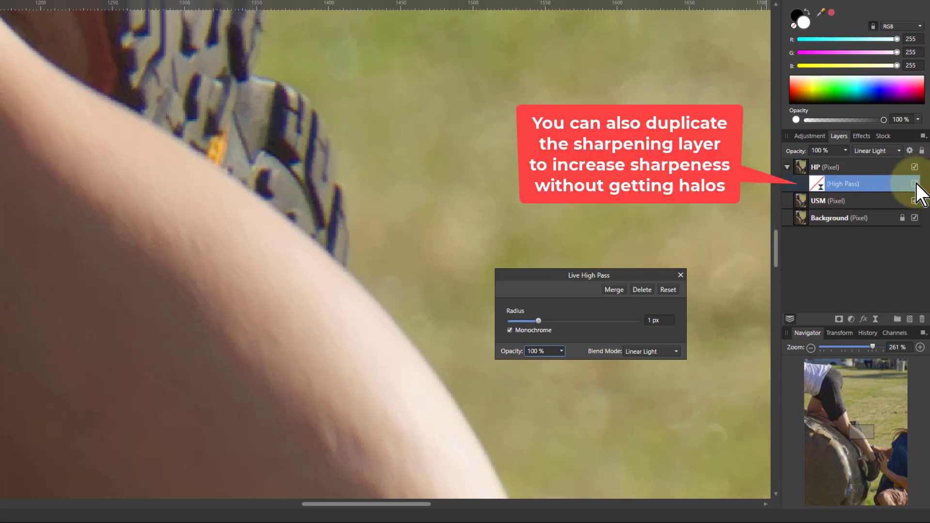
left_click(915, 183)
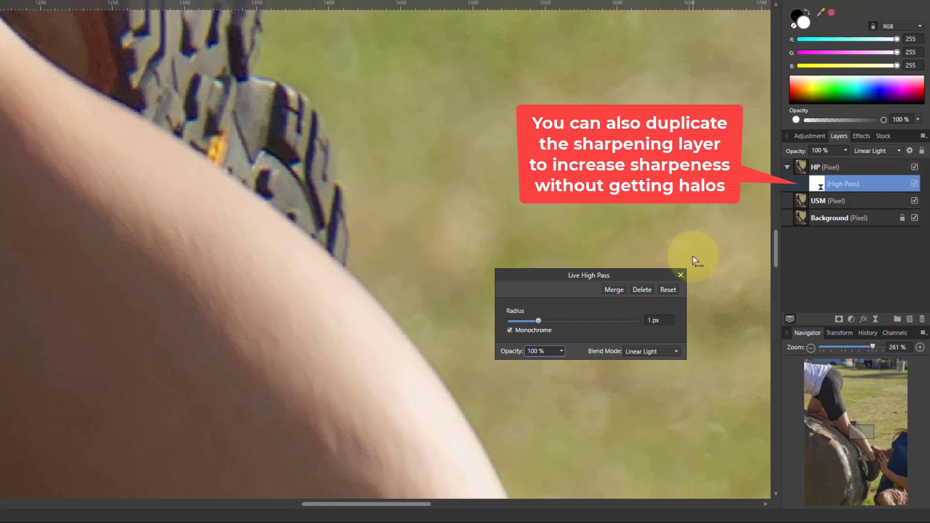
left_click(915, 166)
Add a live Unsharp Mask filter to the USM layer
left_click(805, 200)
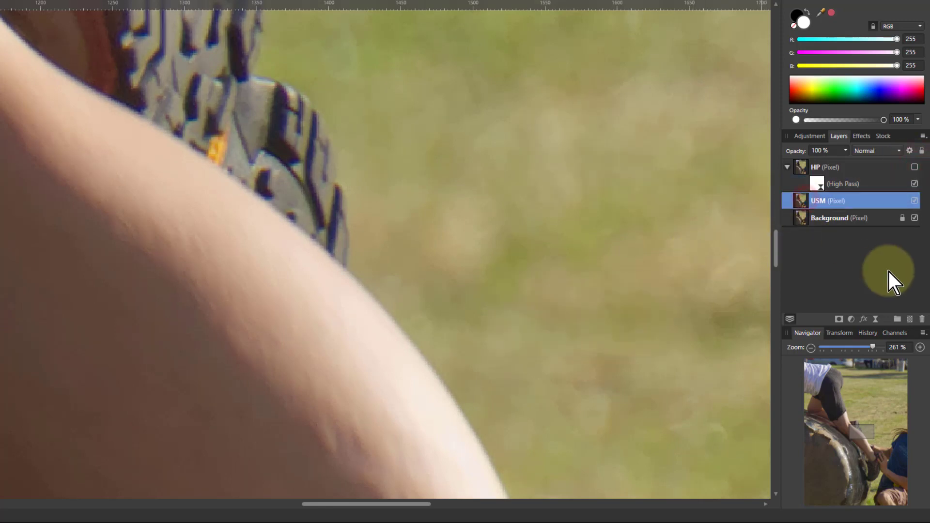
left_click(875, 319)
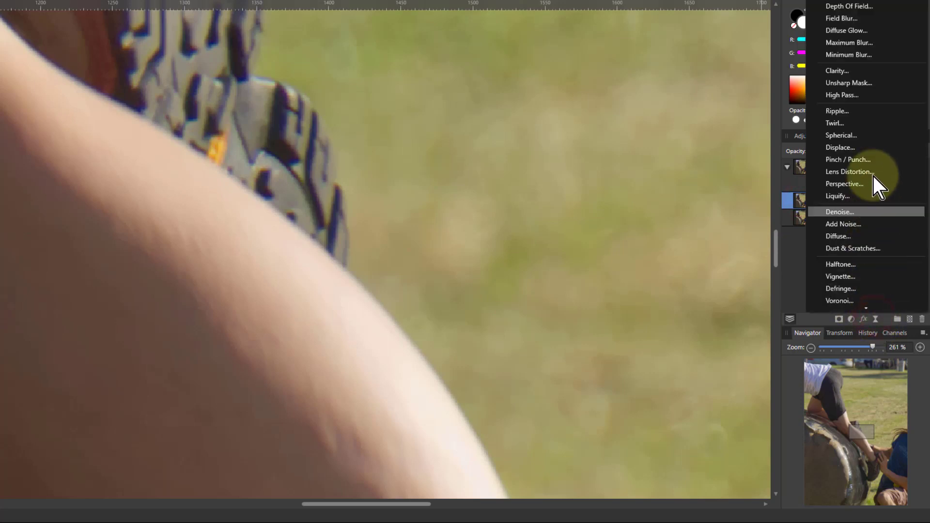
left_click(848, 82)
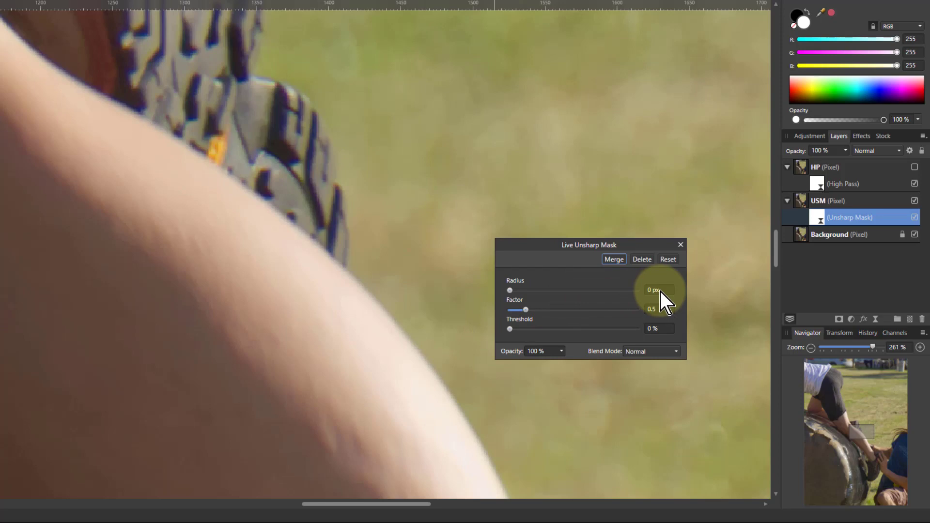
Set Unsharp Mask Radius to 1 px, raise Factor to 4, adjust Threshold, then lower Factor
scroll(661, 291, "up", 1)
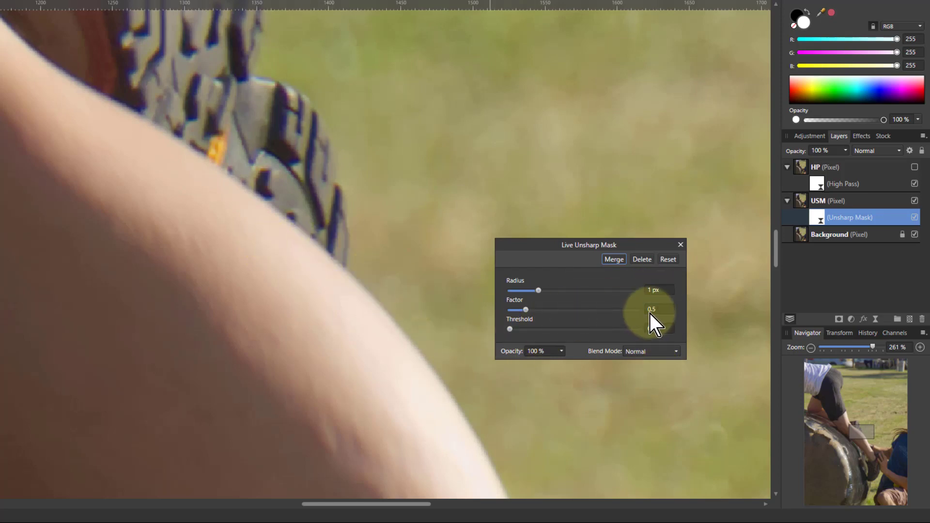
scroll(657, 311, "up", 1)
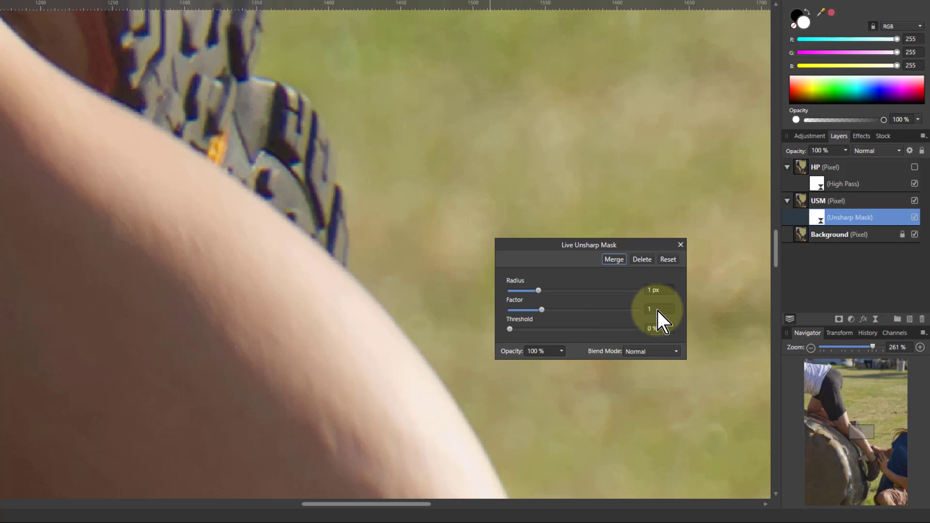
scroll(656, 311, "up", 6)
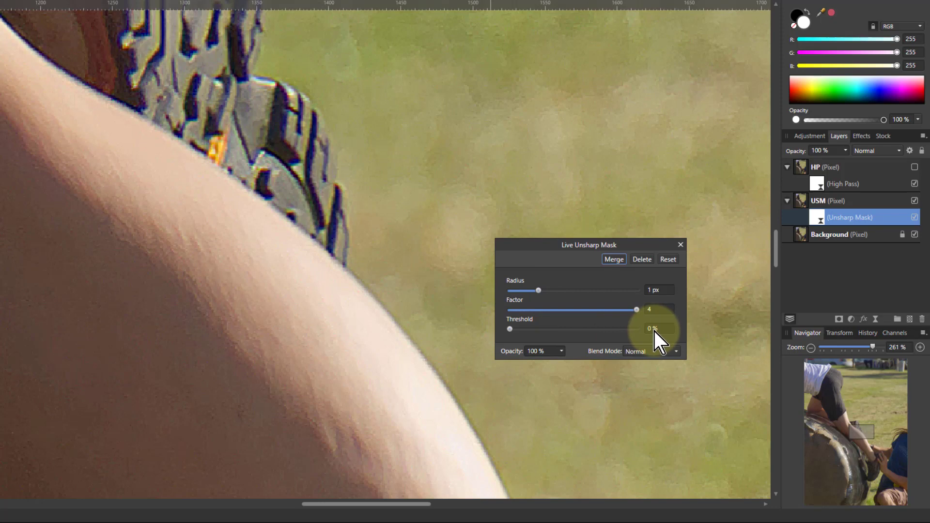
scroll(654, 332, "up", 1)
scroll(654, 331, "up", 1)
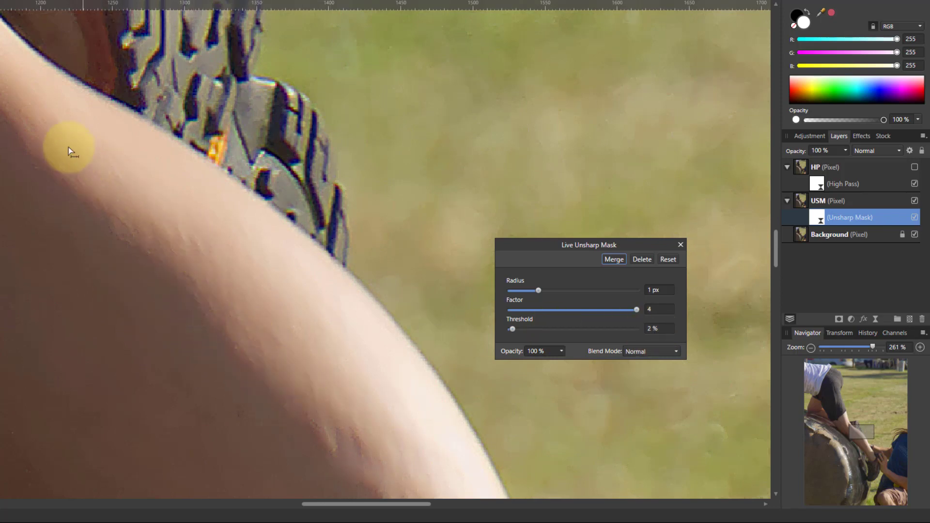
scroll(663, 331, "down", 2)
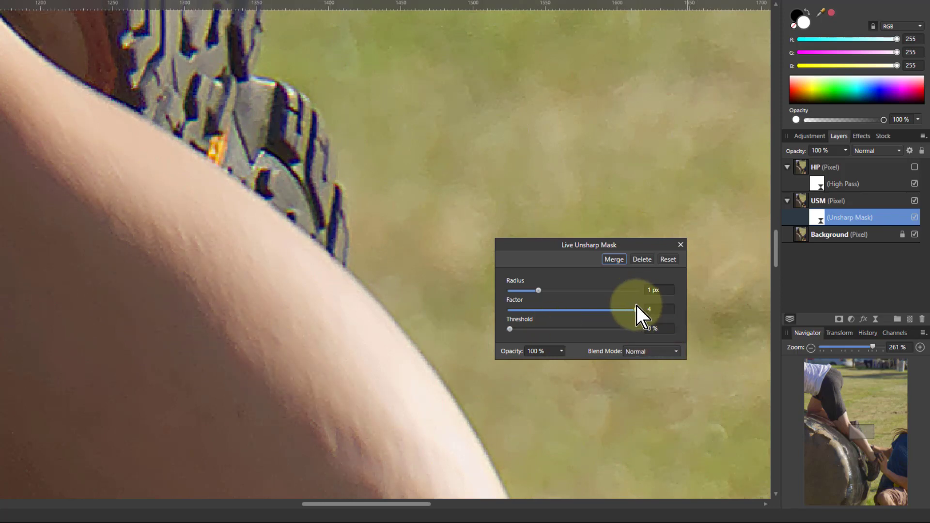
left_click_drag(636, 309, 539, 292)
Set Unsharp Mask Factor 1 and Threshold 1 %, toggling the filter off and on to compare
left_click(655, 309)
type("1")
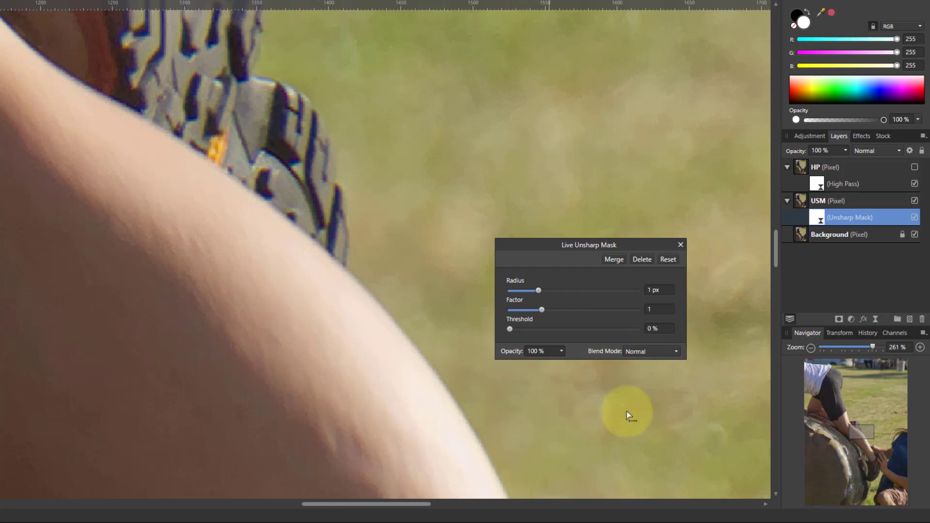
left_click(664, 331)
type("1")
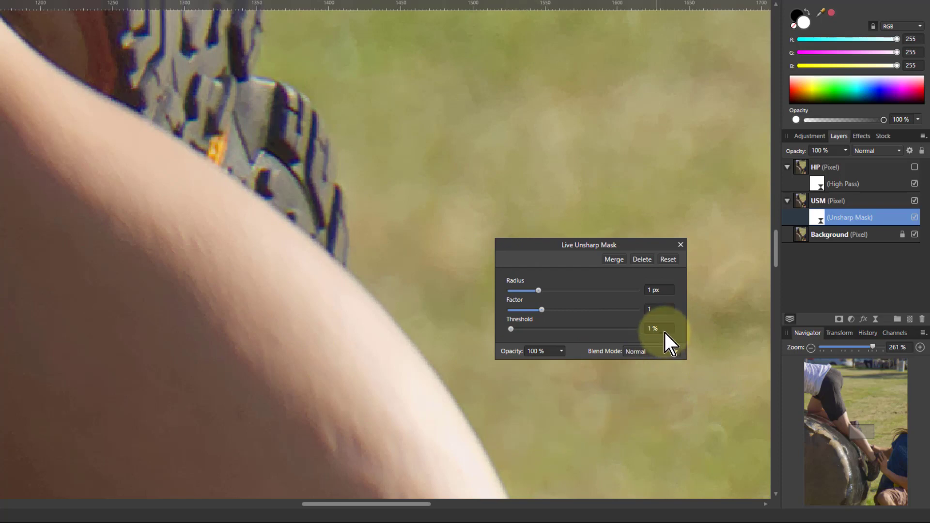
left_click(915, 217)
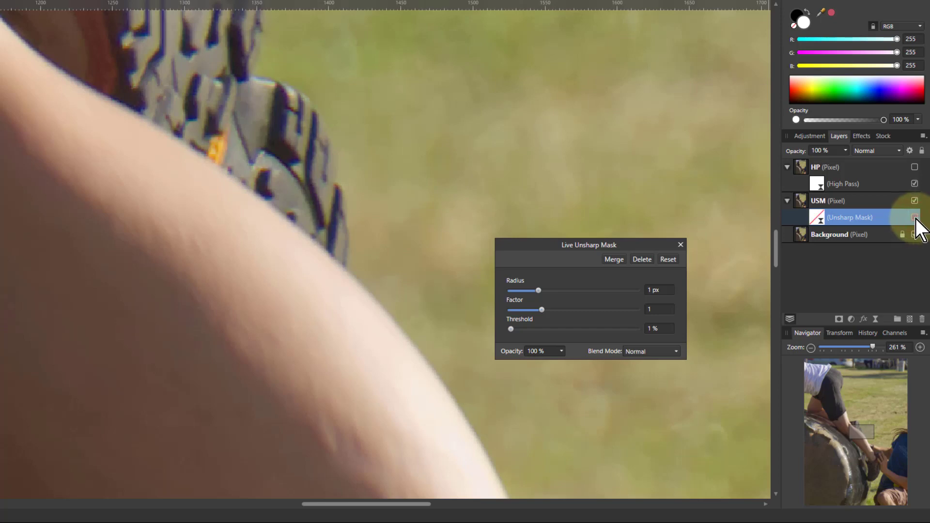
left_click(914, 217)
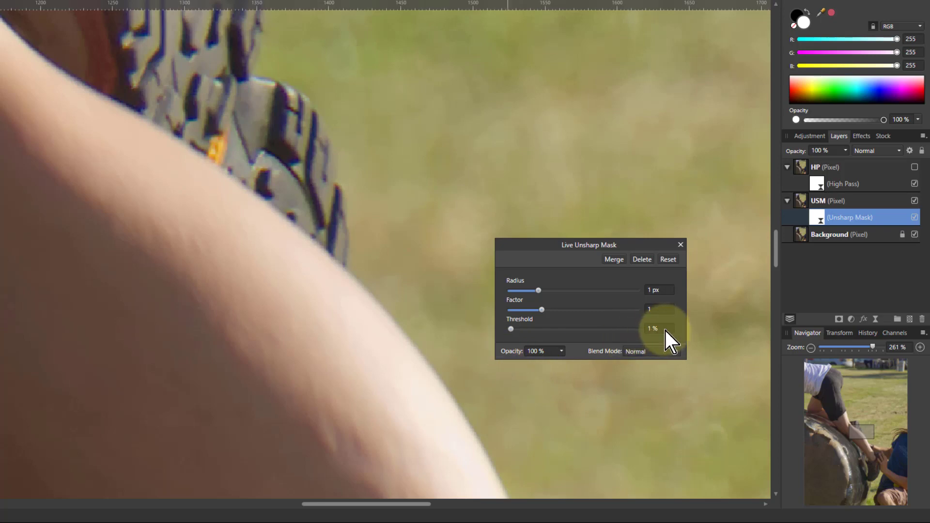
Raise to Radius 2 px, Factor 2, Threshold 2 %, comparing the Unsharp Mask on and off
scroll(665, 331, "down", 1)
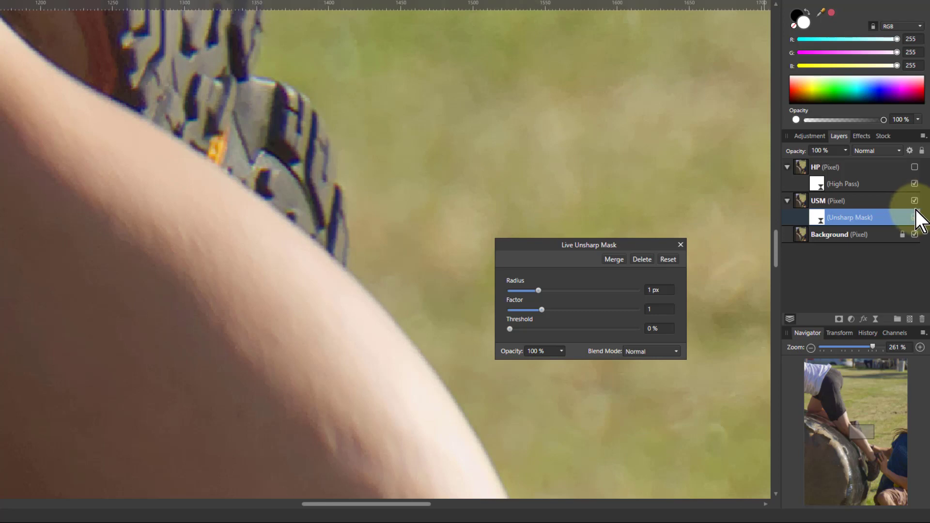
left_click(915, 218)
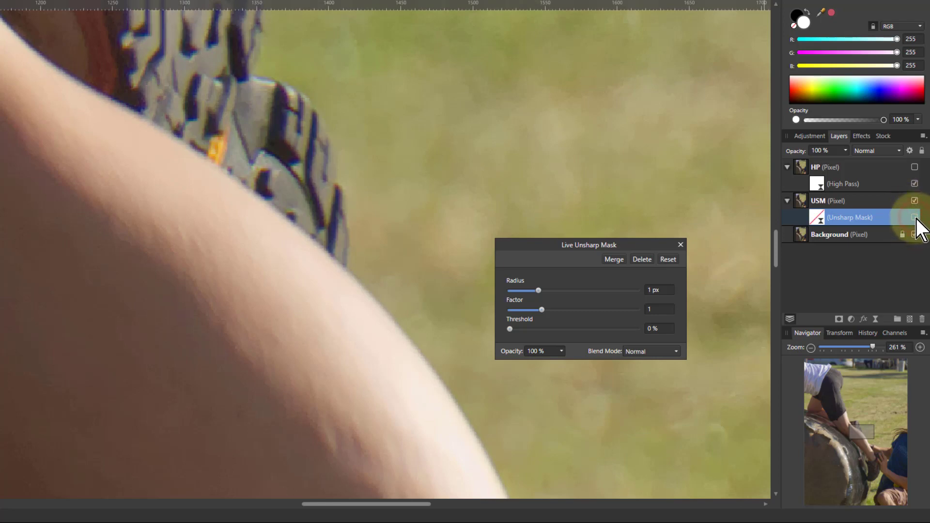
left_click(915, 218)
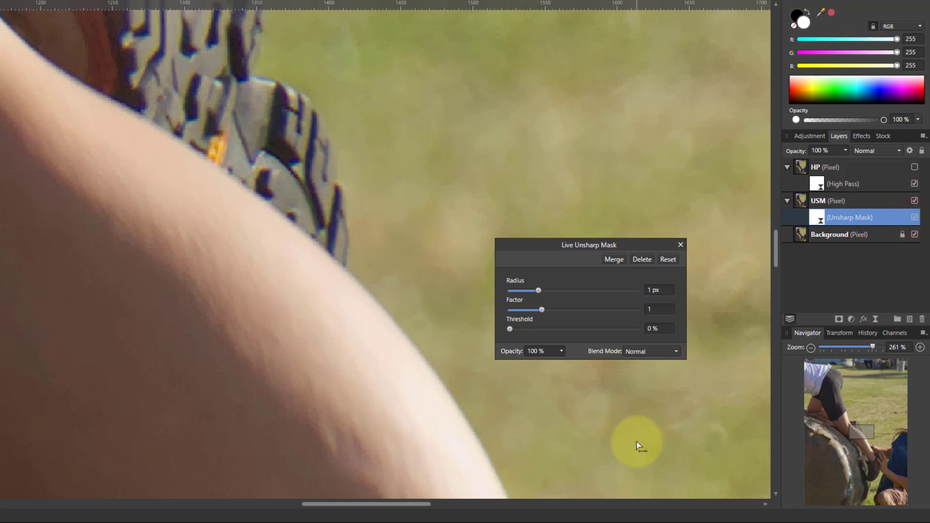
scroll(660, 293, "up", 1)
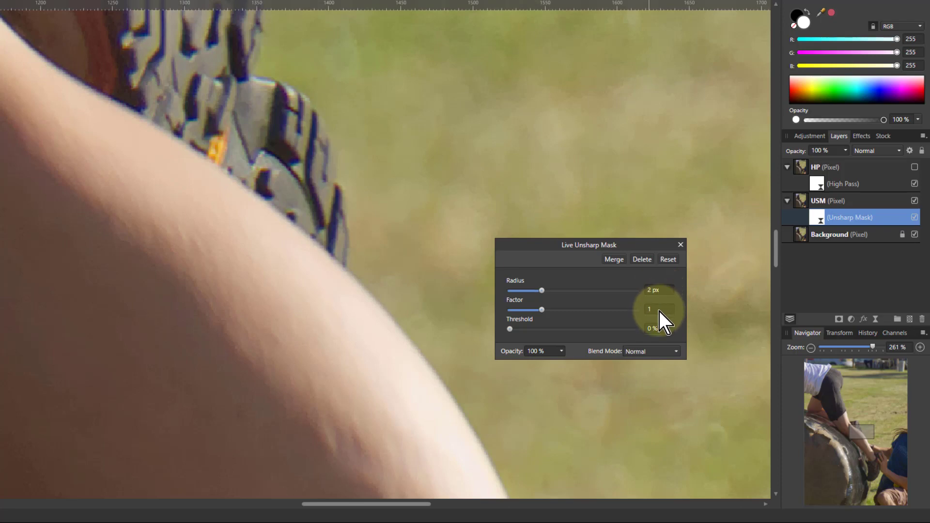
scroll(659, 312, "up", 1)
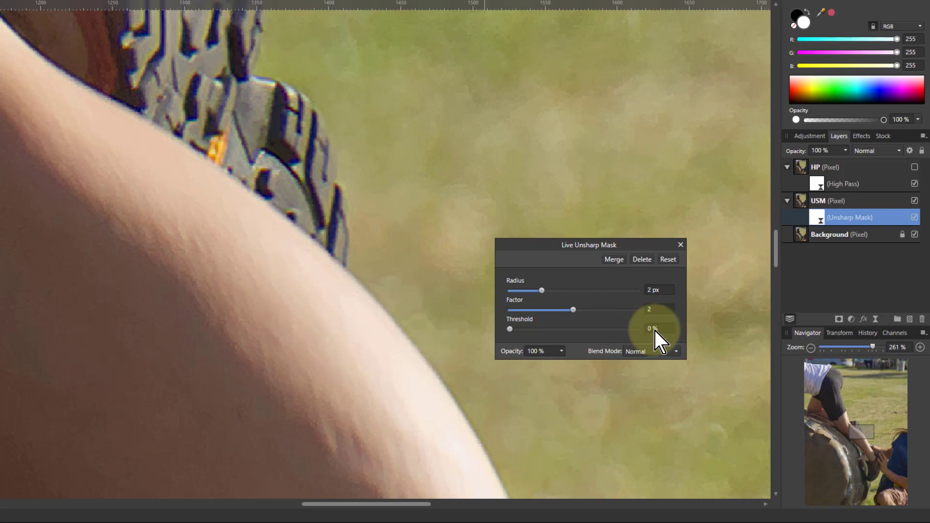
scroll(655, 330, "up", 1)
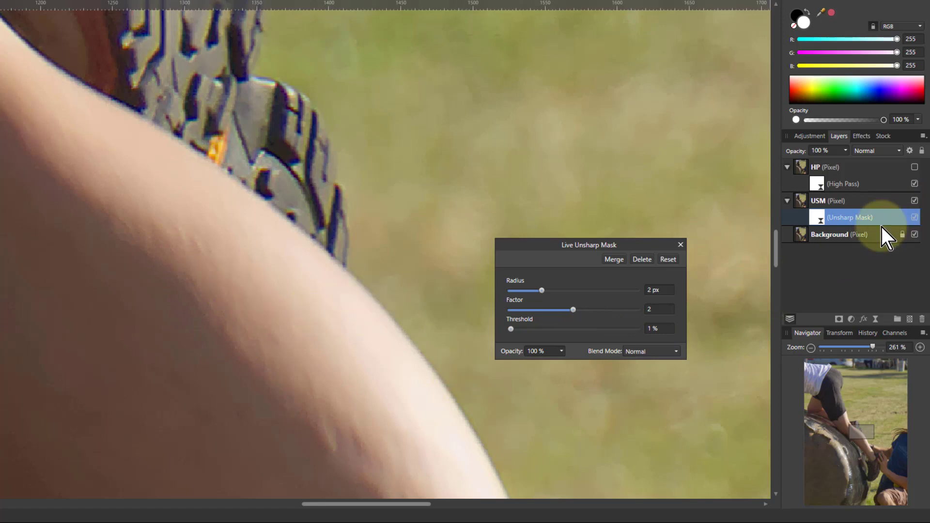
scroll(660, 331, "up", 1)
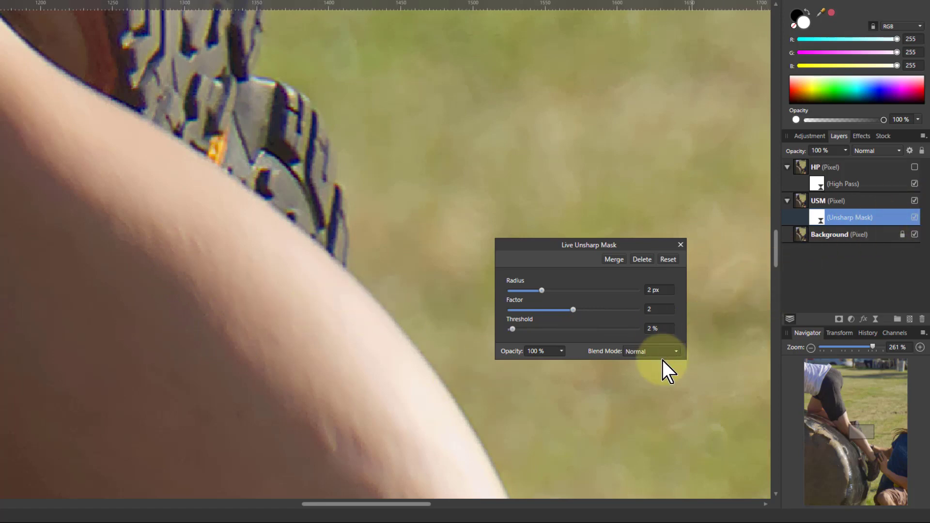
left_click(915, 217)
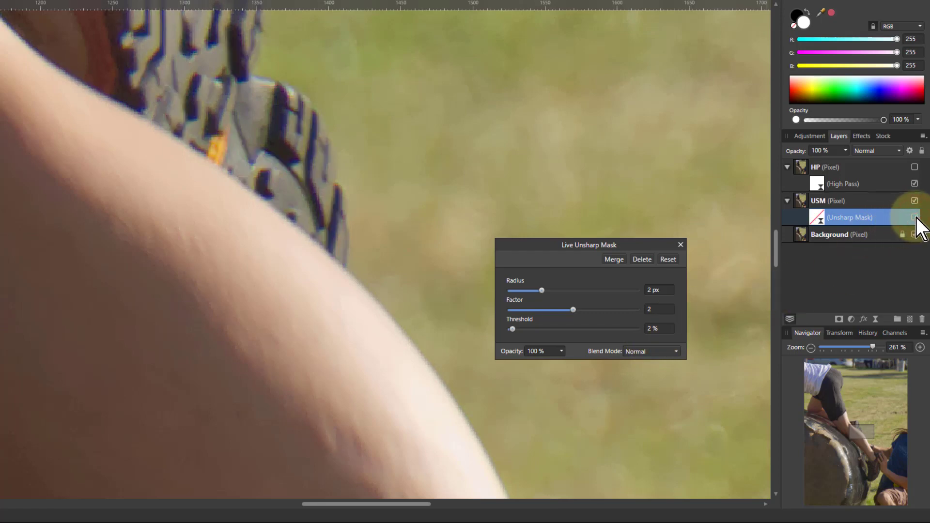
left_click(915, 217)
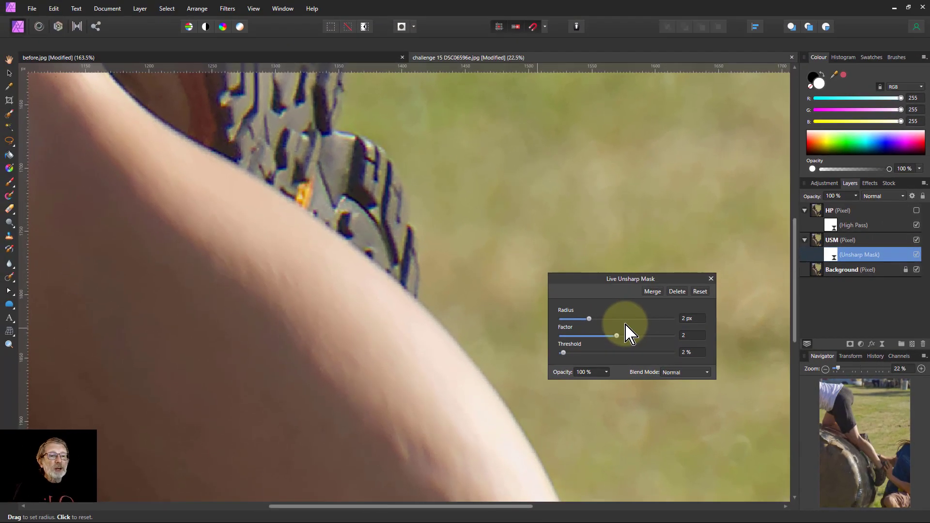
Zoom to fit the whole sharpened tyre photo in the window
key("ctrl+0")
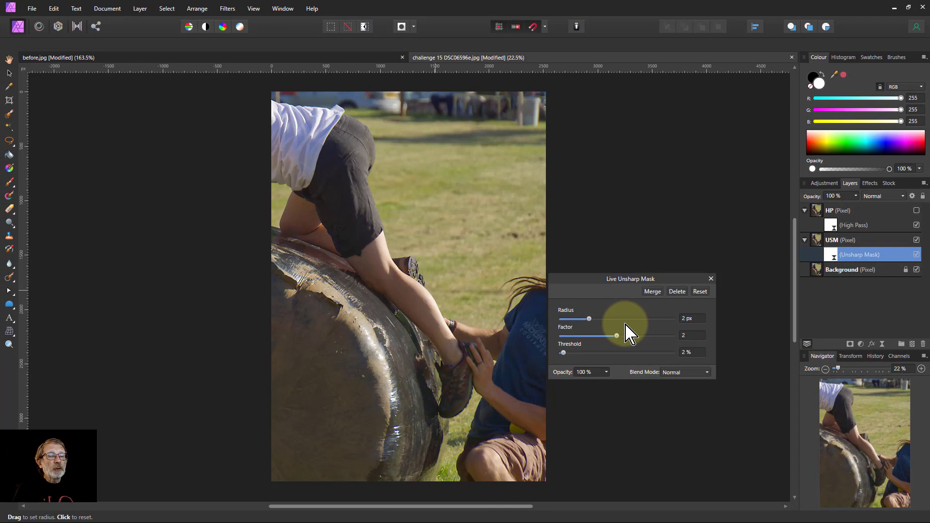